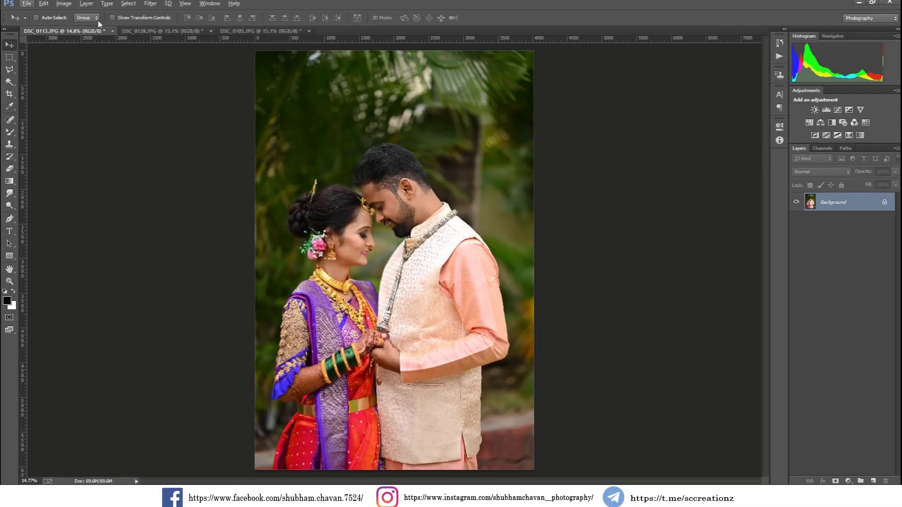
Step: Apply a Levels correction with the black input at 5 and midtones at 1.09
{"action": "left_click", "coordinate": [64, 3]}
{"action": "left_click", "coordinate": [190, 37]}
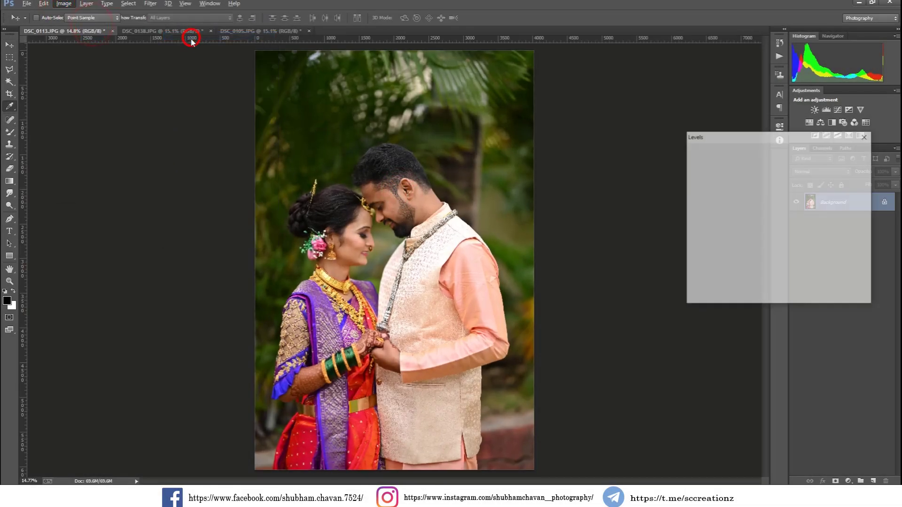
{"action": "left_click_drag", "start_coordinate": [758, 241], "coordinate": [754, 242]}
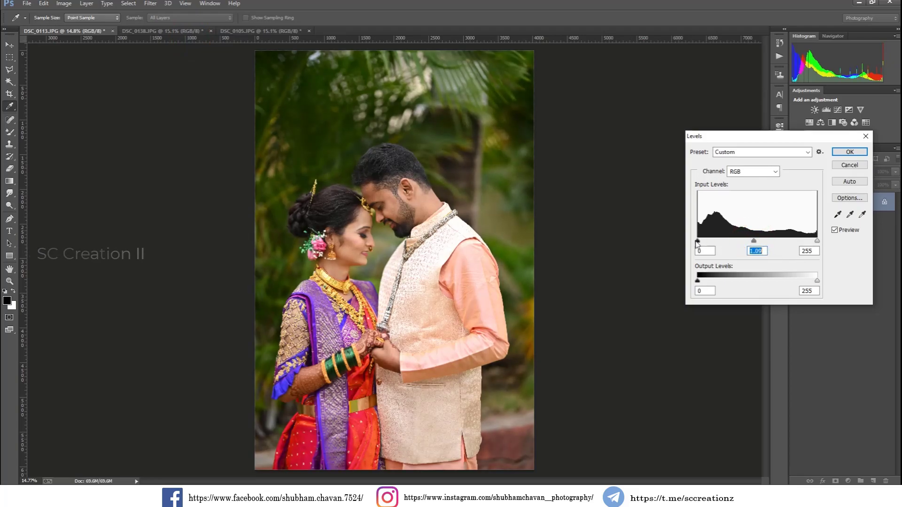
{"action": "left_click_drag", "start_coordinate": [698, 242], "coordinate": [694, 242]}
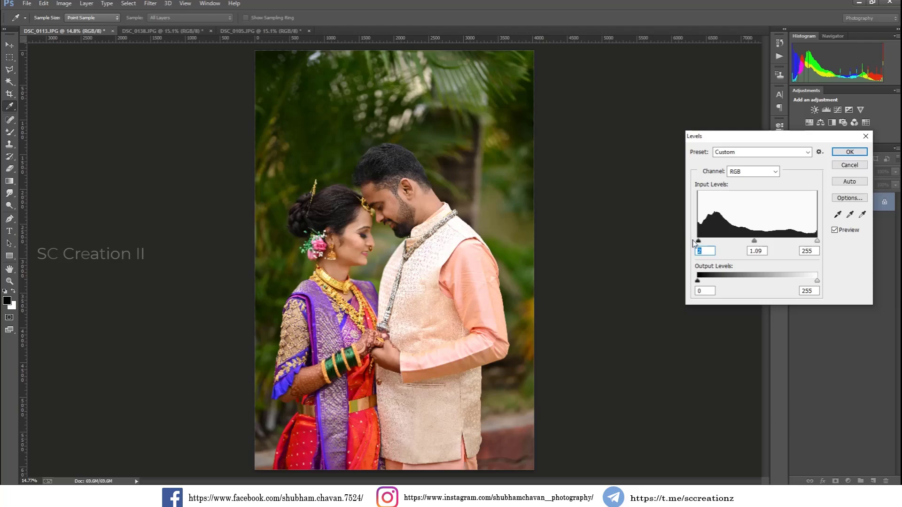
{"action": "left_click_drag", "start_coordinate": [699, 241], "coordinate": [701, 241]}
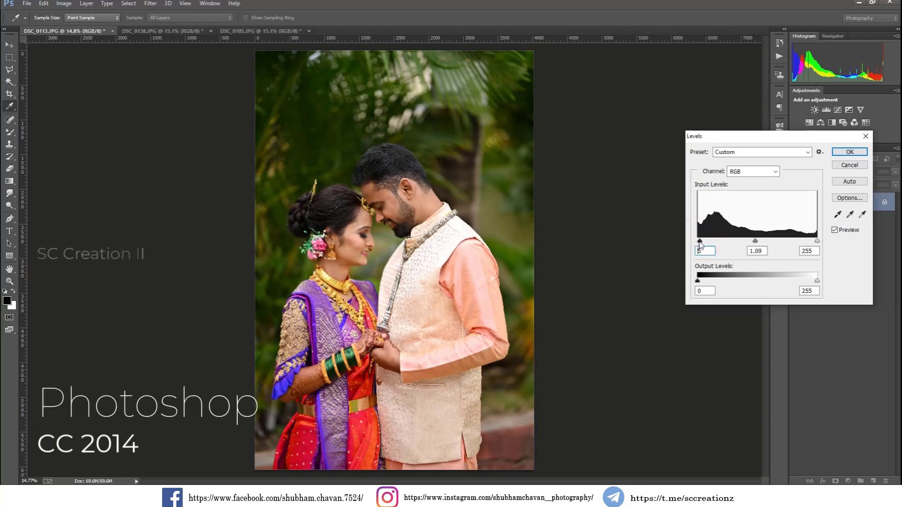
{"action": "left_click", "coordinate": [850, 154]}
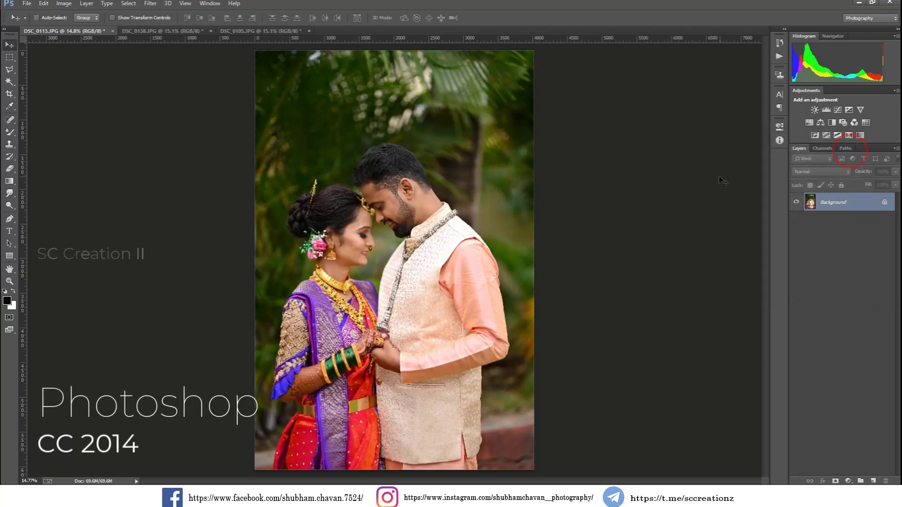
Step: Unlock the Background as Layer 0 and duplicate it as Layer 0 copy
{"action": "left_click", "coordinate": [884, 205]}
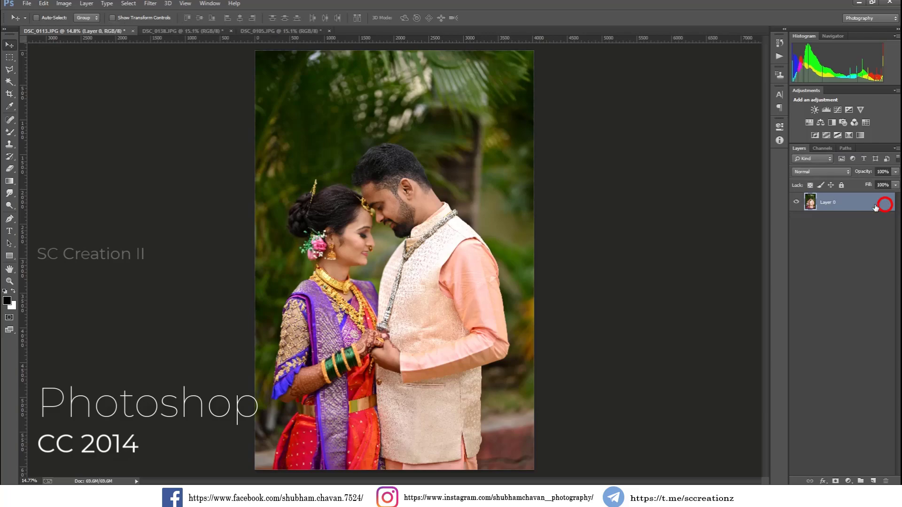
{"action": "right_click", "coordinate": [830, 207]}
{"action": "left_click", "coordinate": [727, 136]}
{"action": "left_click", "coordinate": [529, 146]}
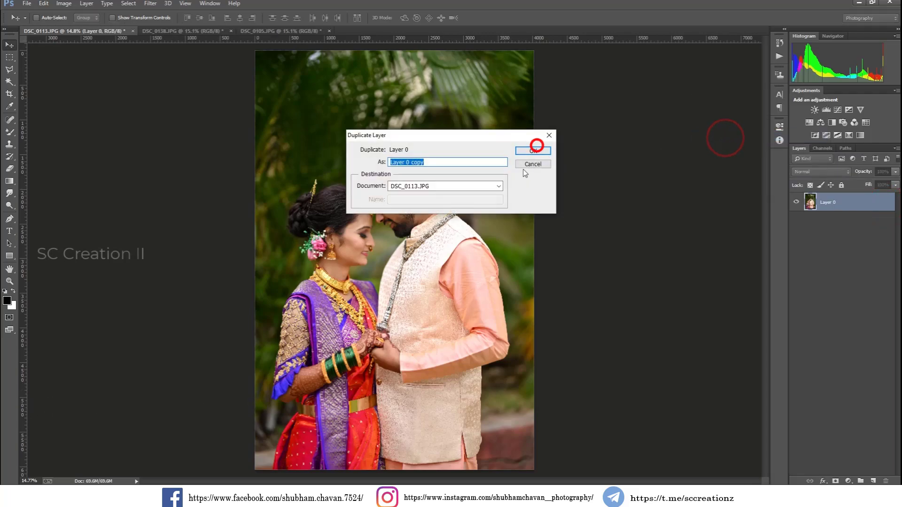
Step: Magic-Wand select the bride's face, forehead, cheek, neck, ear and jaw
{"action": "scroll", "coordinate": [353, 259], "scroll_direction": "up", "scroll_amount": 2}
{"action": "scroll", "coordinate": [357, 239], "scroll_direction": "up", "scroll_amount": 2}
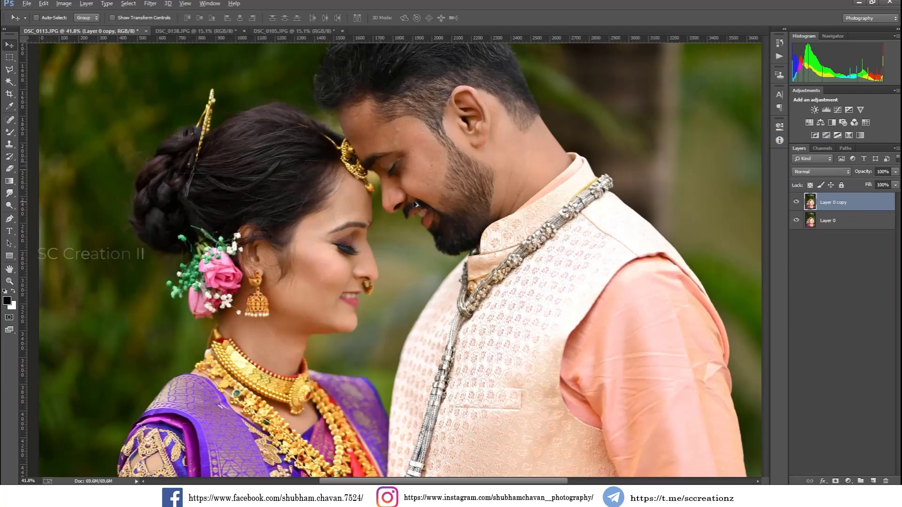
{"action": "scroll", "coordinate": [361, 219], "scroll_direction": "up", "scroll_amount": 2}
{"action": "scroll", "coordinate": [362, 215], "scroll_direction": "up", "scroll_amount": 1}
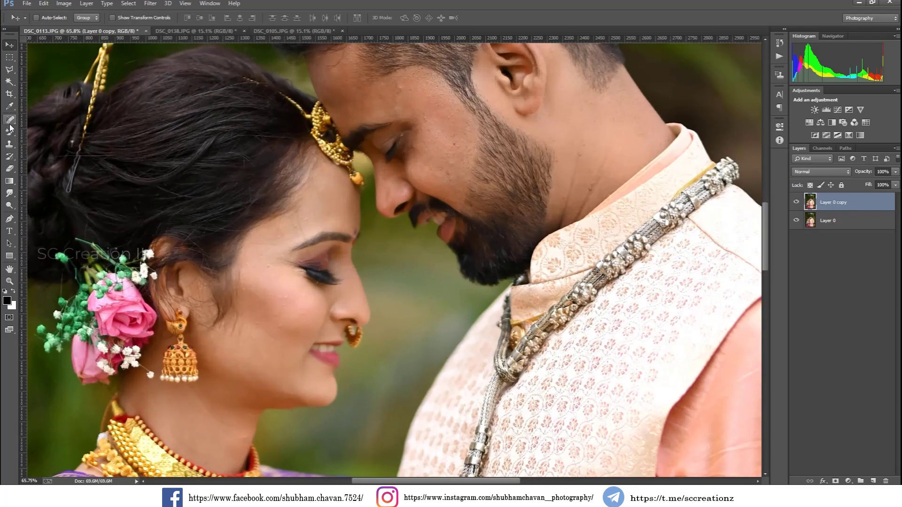
{"action": "left_click", "coordinate": [9, 82]}
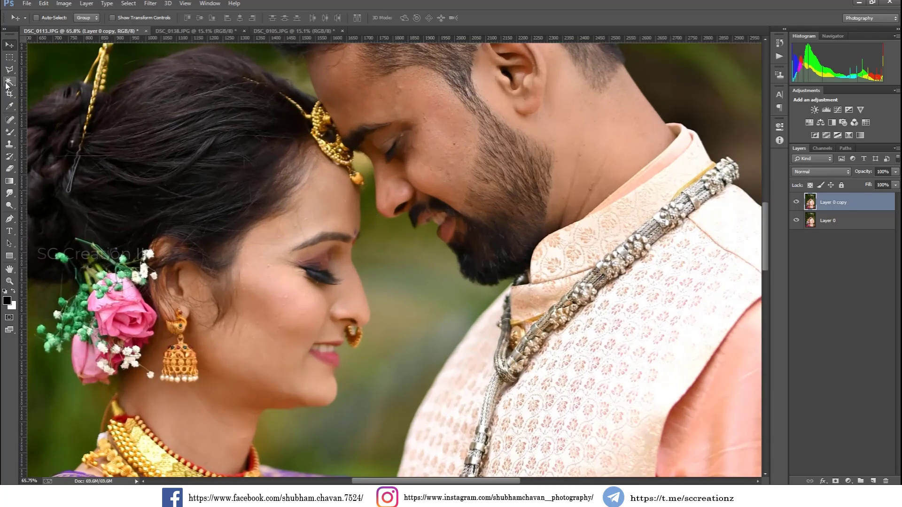
{"action": "left_click", "coordinate": [265, 301]}
{"action": "left_click", "coordinate": [218, 395], "text": "shift"}
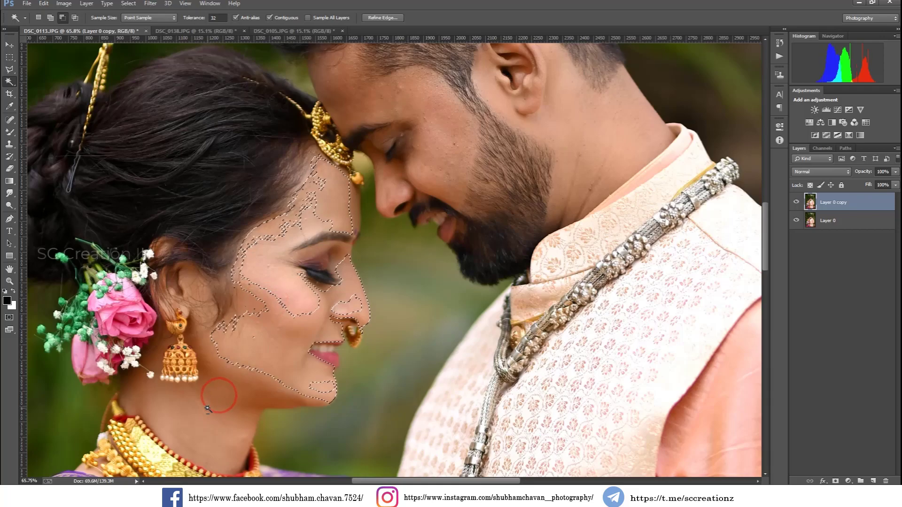
{"action": "left_click", "coordinate": [207, 409], "text": "shift"}
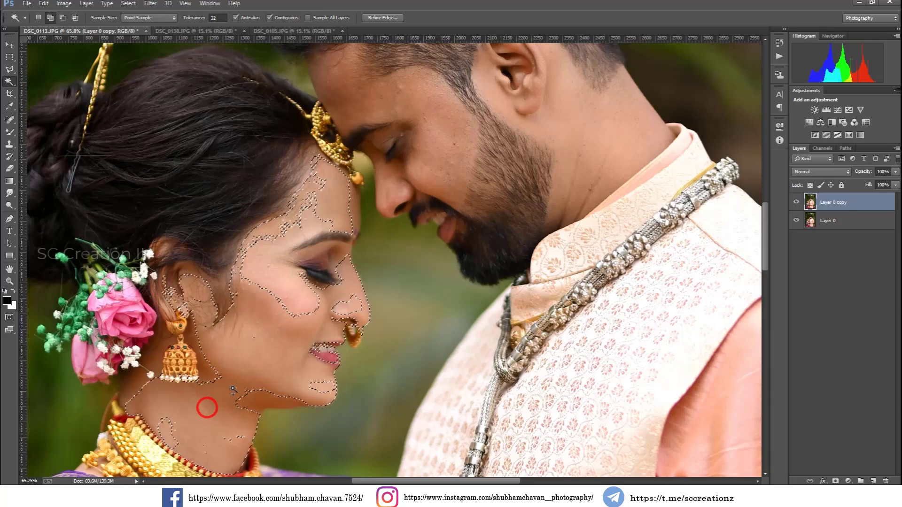
{"action": "left_click", "coordinate": [328, 204]}
{"action": "left_click", "coordinate": [281, 277]}
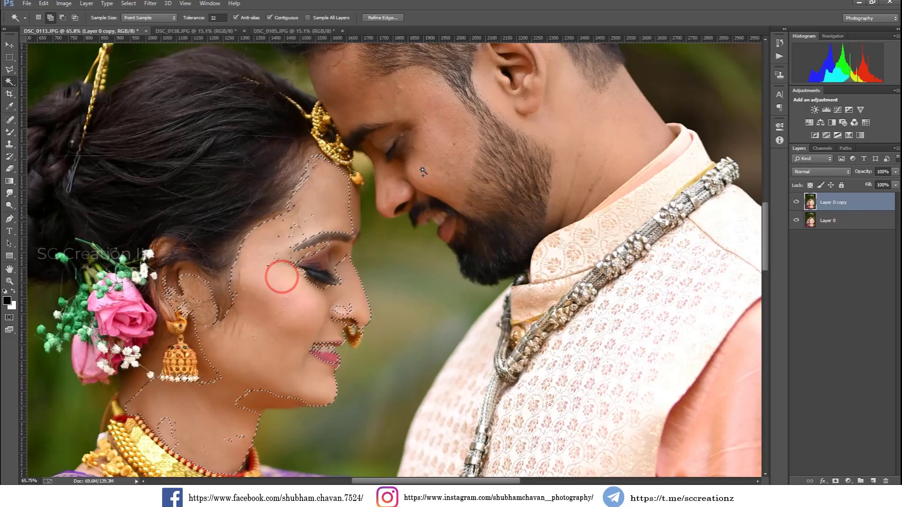
Step: Add the groom's face, forehead, beard edge, ear, jaw and neck to the selection
{"action": "left_click", "coordinate": [464, 130], "text": "shift"}
{"action": "left_click", "coordinate": [380, 109], "text": "shift"}
{"action": "left_click", "coordinate": [343, 96], "text": "shift"}
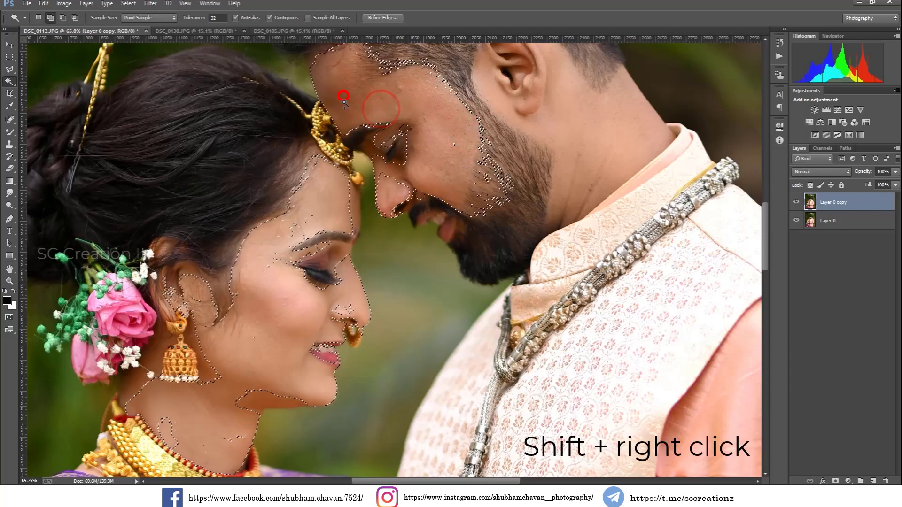
{"action": "left_click", "coordinate": [537, 127], "text": "shift"}
{"action": "left_click", "coordinate": [575, 194], "text": "shift"}
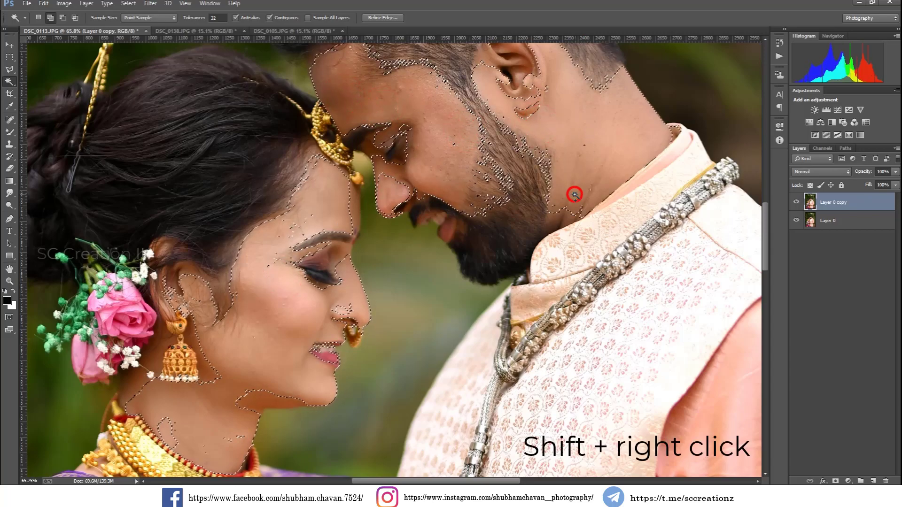
{"action": "scroll", "coordinate": [376, 141], "scroll_direction": "up", "scroll_amount": 2}
Step: Smooth the selected skin with Imagenomic Portraiture using a sampled skin tone, then deselect
{"action": "left_click", "coordinate": [154, 3]}
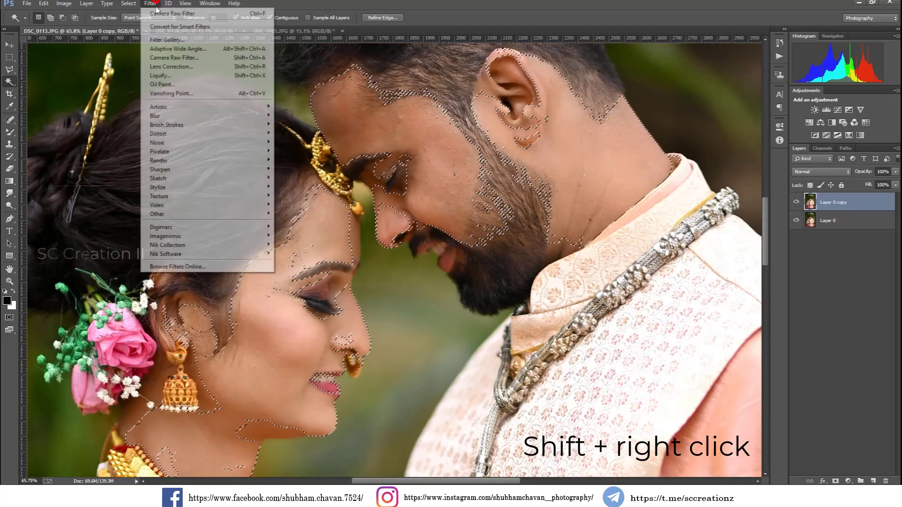
{"action": "left_click", "coordinate": [193, 236]}
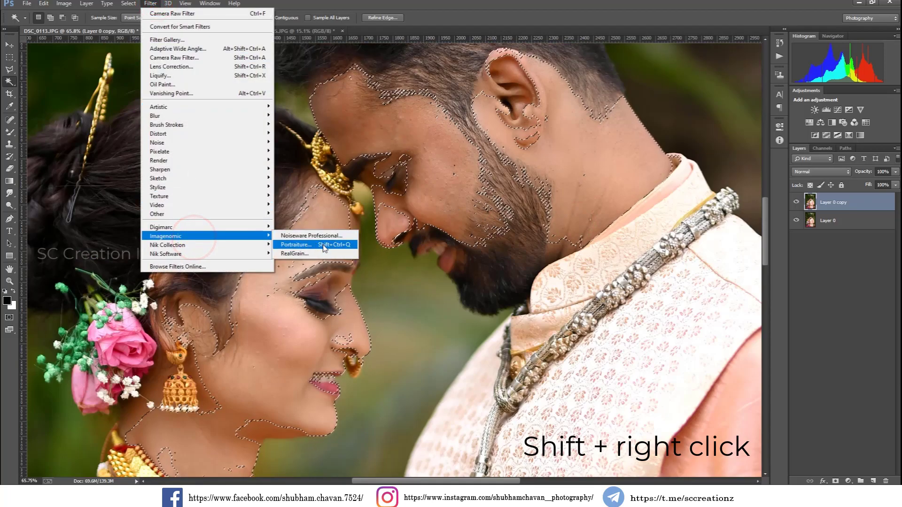
{"action": "left_click", "coordinate": [324, 245]}
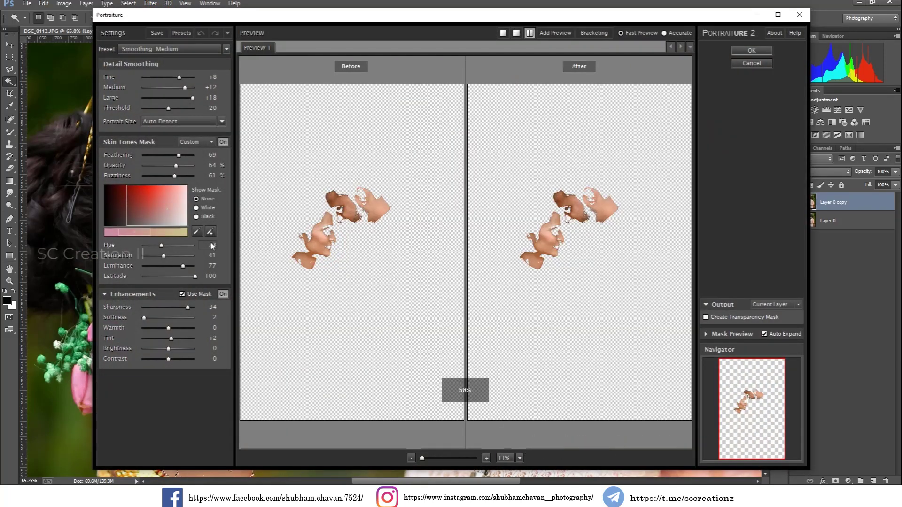
{"action": "left_click", "coordinate": [211, 231]}
{"action": "left_click", "coordinate": [545, 244]}
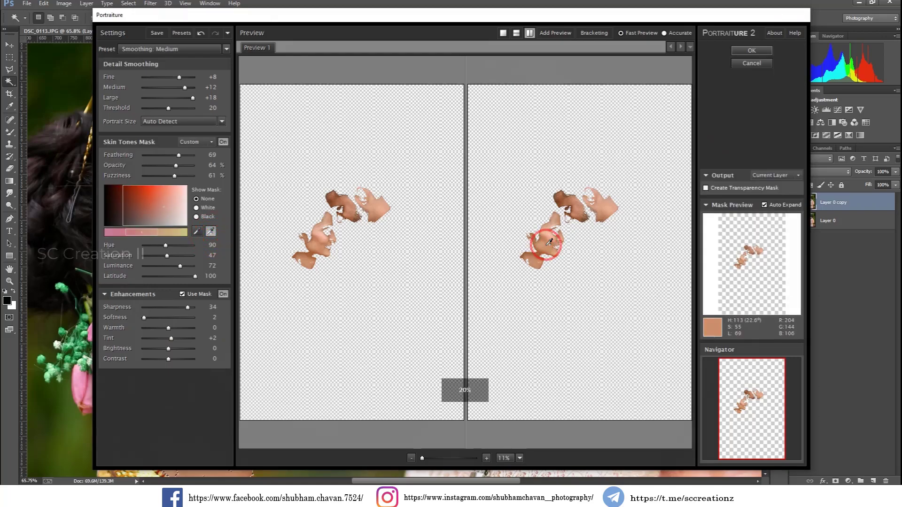
{"action": "key", "text": "Return"}
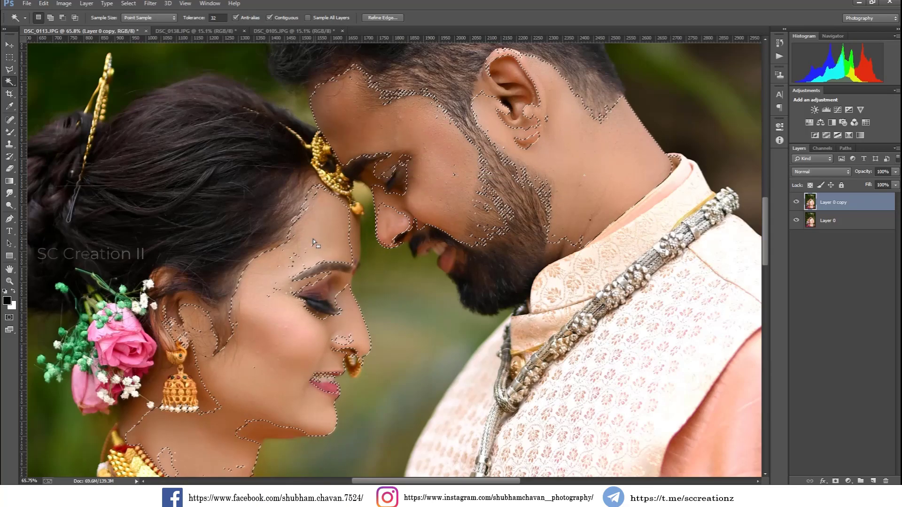
{"action": "key", "text": "ctrl+d"}
Step: Hide Layer 0 copy to compare, then spot-heal three blemishes on the bride's cheek
{"action": "left_click", "coordinate": [793, 202]}
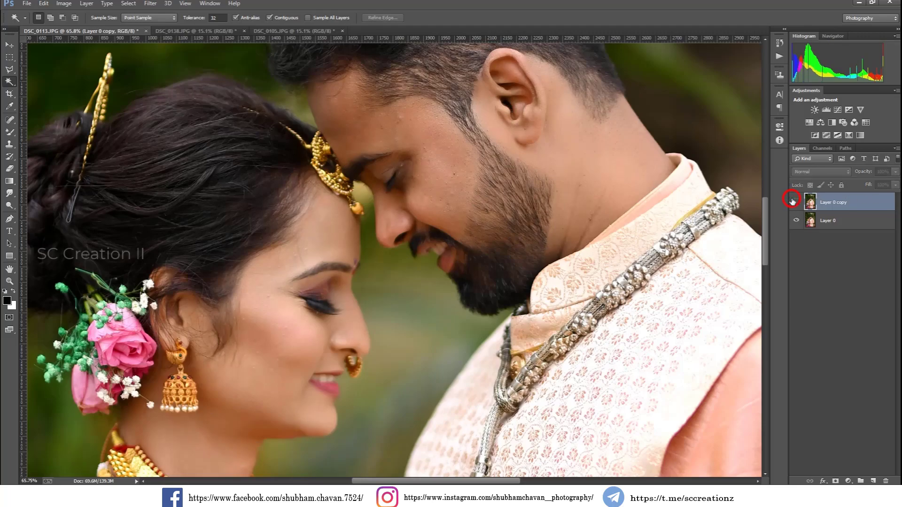
{"action": "left_click", "coordinate": [9, 120]}
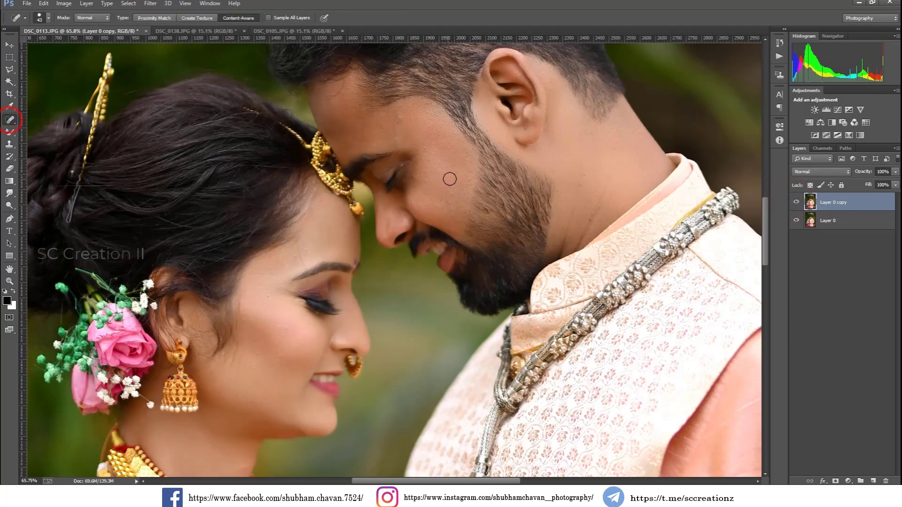
{"action": "left_click", "coordinate": [261, 355]}
{"action": "left_click", "coordinate": [285, 331]}
{"action": "left_click", "coordinate": [267, 293]}
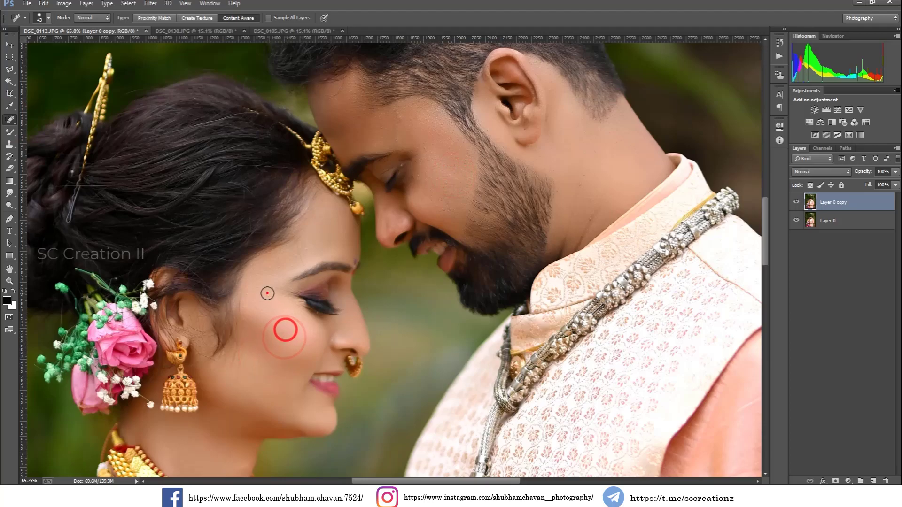
Step: Blend the bride's cheek skin smooth with the Mixer Brush at size 175
{"action": "left_click_drag", "start_coordinate": [10, 132], "coordinate": [46, 162]}
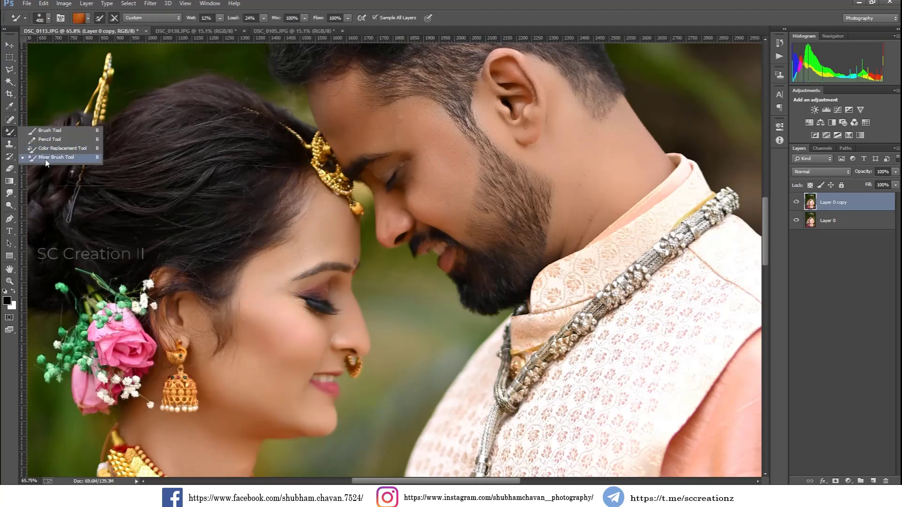
{"action": "left_click", "coordinate": [47, 159]}
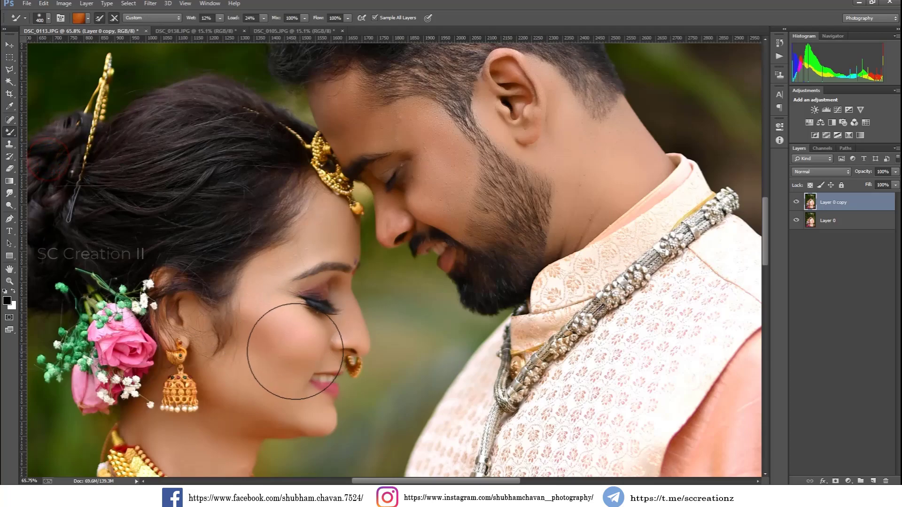
{"action": "key", "text": "bracketleft"}
{"action": "key", "text": "bracketleft"}
{"action": "key", "text": "bracketleft"}
{"action": "key", "text": "bracketleft"}
{"action": "left_click", "coordinate": [269, 323]}
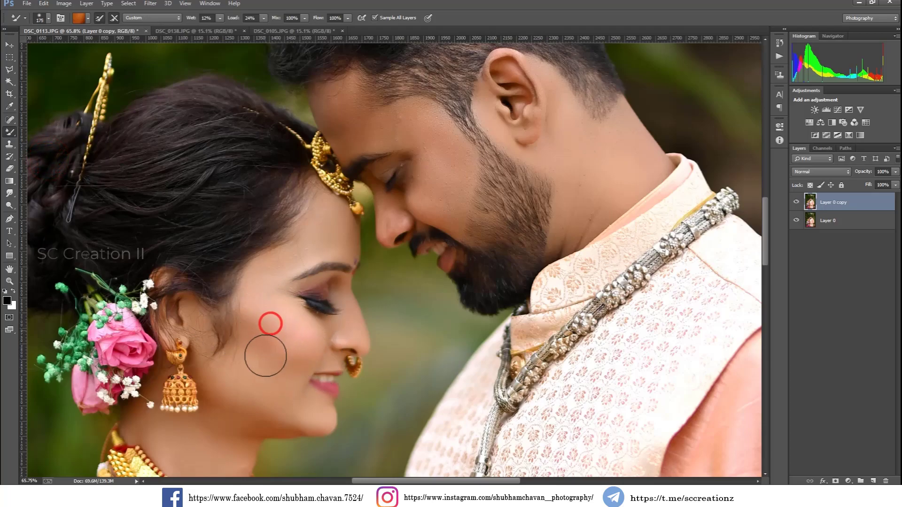
{"action": "left_click_drag", "start_coordinate": [260, 322], "coordinate": [286, 336]}
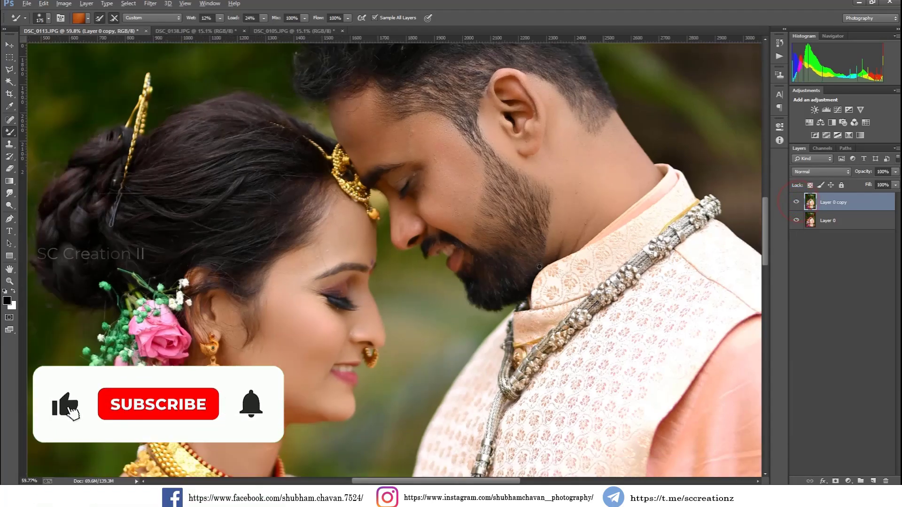
{"action": "scroll", "coordinate": [539, 267], "scroll_direction": "down", "scroll_amount": 3}
{"action": "scroll", "coordinate": [539, 267], "scroll_direction": "down", "scroll_amount": 2}
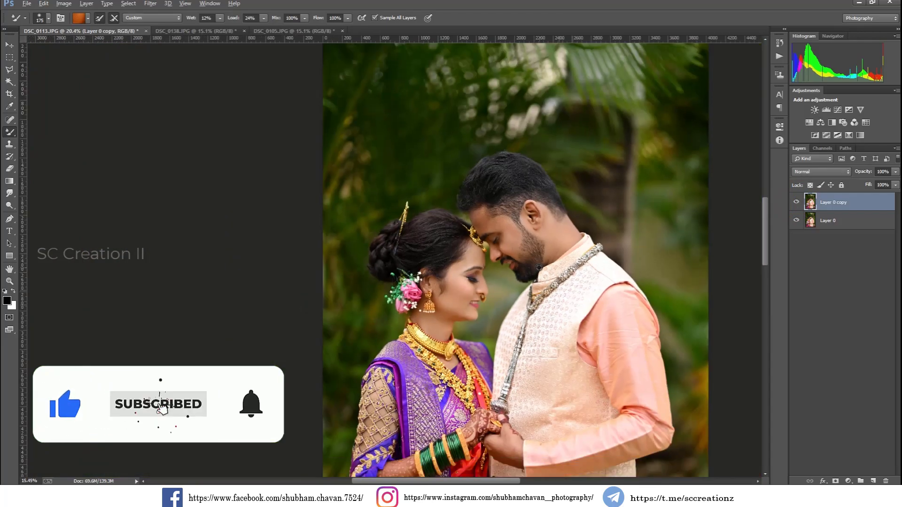
Step: Duplicate the top layer as Layer 0 copy 2 and open it in the Camera Raw Filter
{"action": "key", "text": "v"}
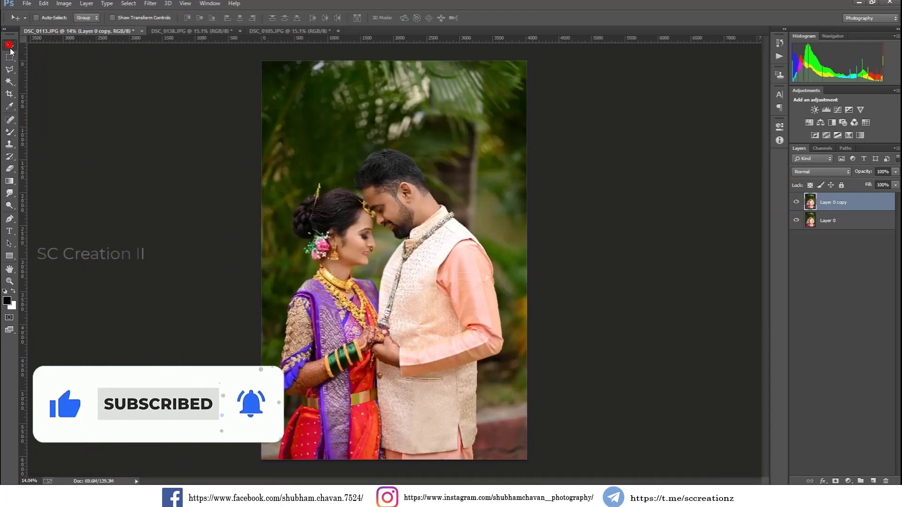
{"action": "right_click", "coordinate": [855, 209]}
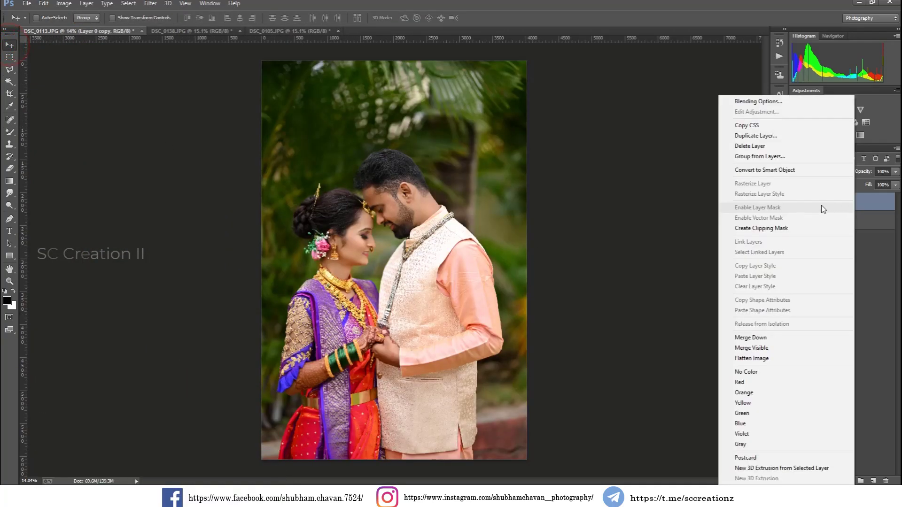
{"action": "left_click", "coordinate": [749, 137]}
{"action": "left_click", "coordinate": [533, 151]}
{"action": "left_click", "coordinate": [150, 3]}
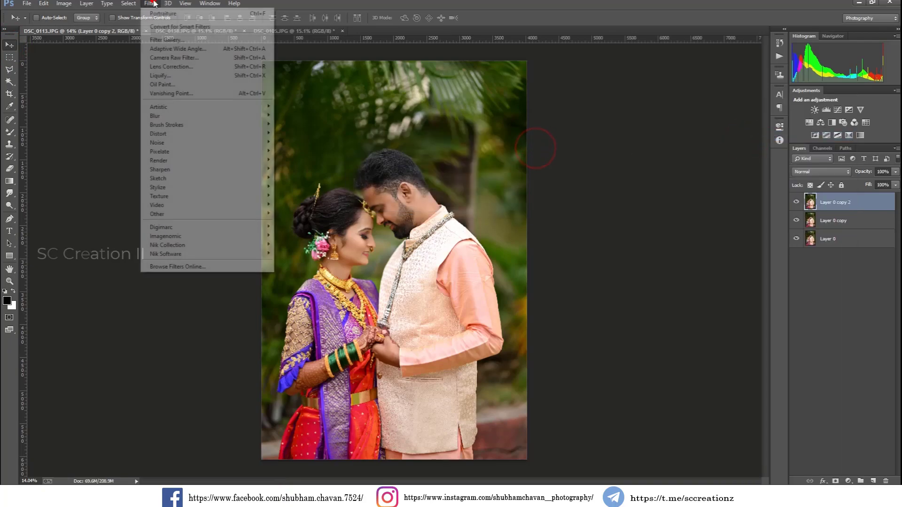
{"action": "left_click", "coordinate": [195, 59]}
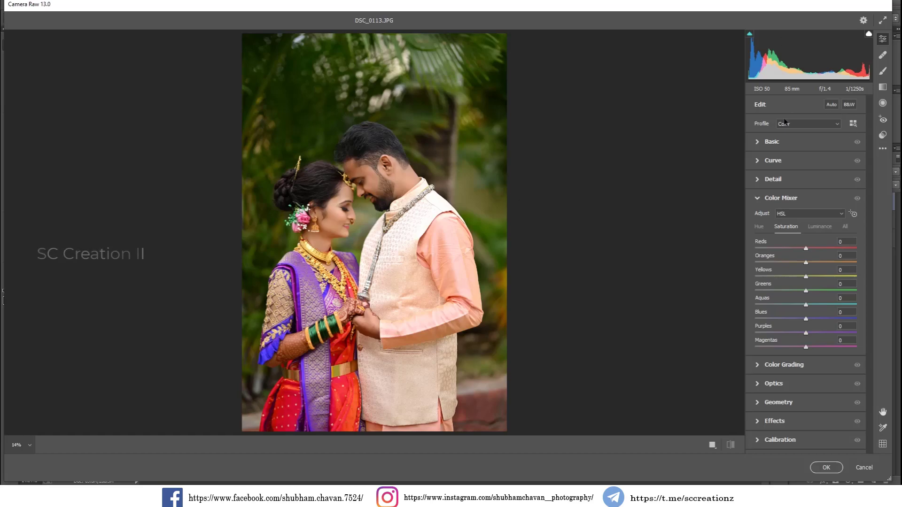
Step: Set Temp +7, Tint +2 and Exposure +0.15 in the Basic panel
{"action": "left_click", "coordinate": [762, 147]}
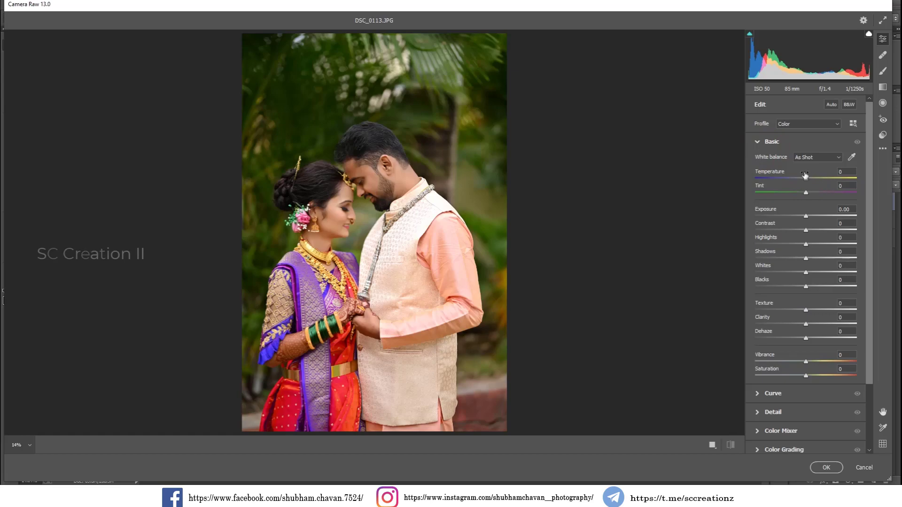
{"action": "left_click_drag", "start_coordinate": [807, 179], "coordinate": [810, 180]}
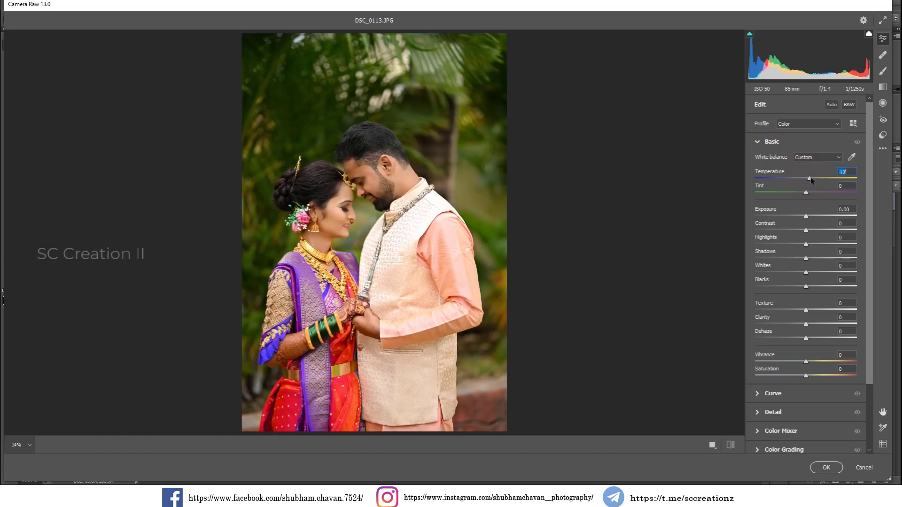
{"action": "left_click_drag", "start_coordinate": [807, 192], "coordinate": [809, 193]}
{"action": "left_click_drag", "start_coordinate": [807, 217], "coordinate": [808, 218]}
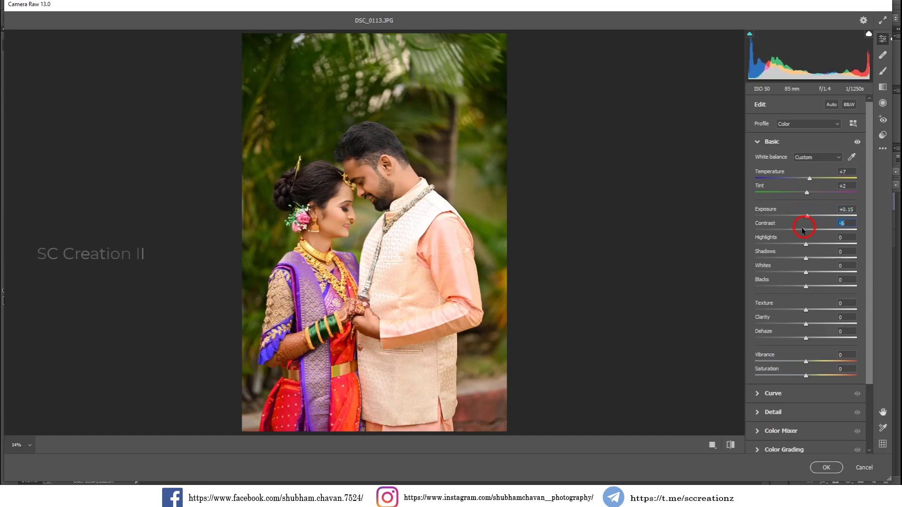
Step: Set Highlights -59, Shadows +52, Whites -34, Dehaze +15 and Saturation -10
{"action": "left_click_drag", "start_coordinate": [806, 243], "coordinate": [776, 244]}
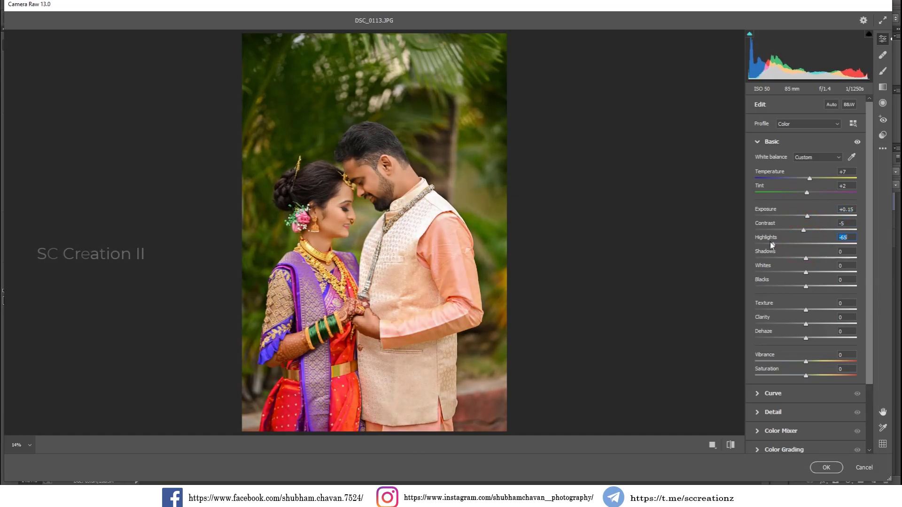
{"action": "left_click_drag", "start_coordinate": [771, 244], "coordinate": [775, 245]}
{"action": "left_click_drag", "start_coordinate": [800, 259], "coordinate": [822, 266]}
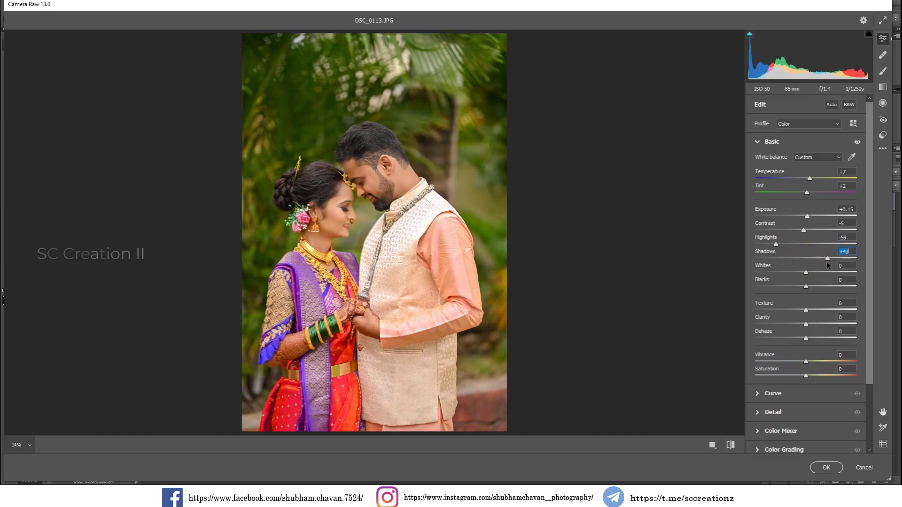
{"action": "left_click_drag", "start_coordinate": [806, 272], "coordinate": [770, 273]}
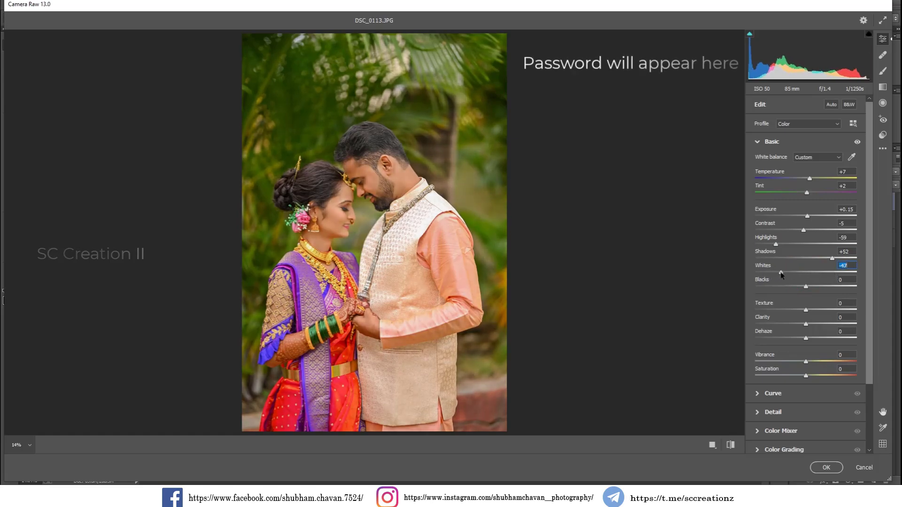
{"action": "left_click_drag", "start_coordinate": [772, 275], "coordinate": [806, 287]}
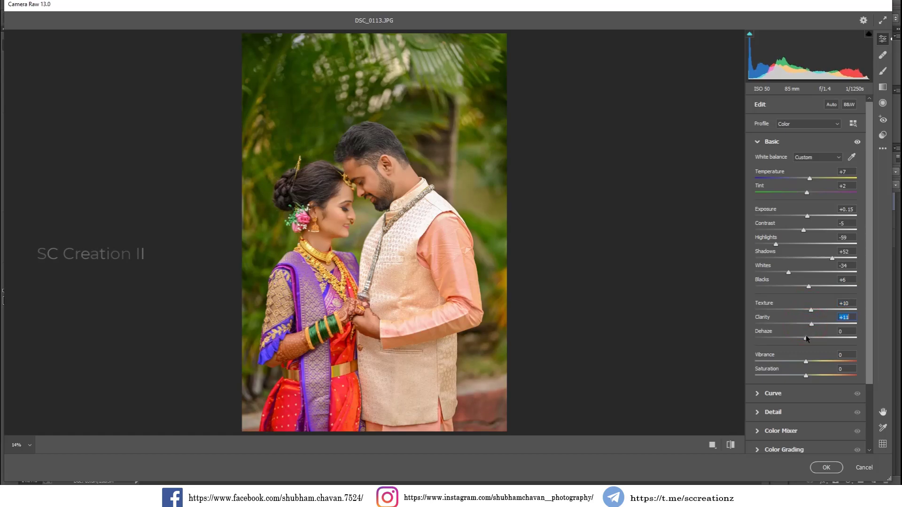
{"action": "left_click_drag", "start_coordinate": [809, 338], "coordinate": [813, 338]}
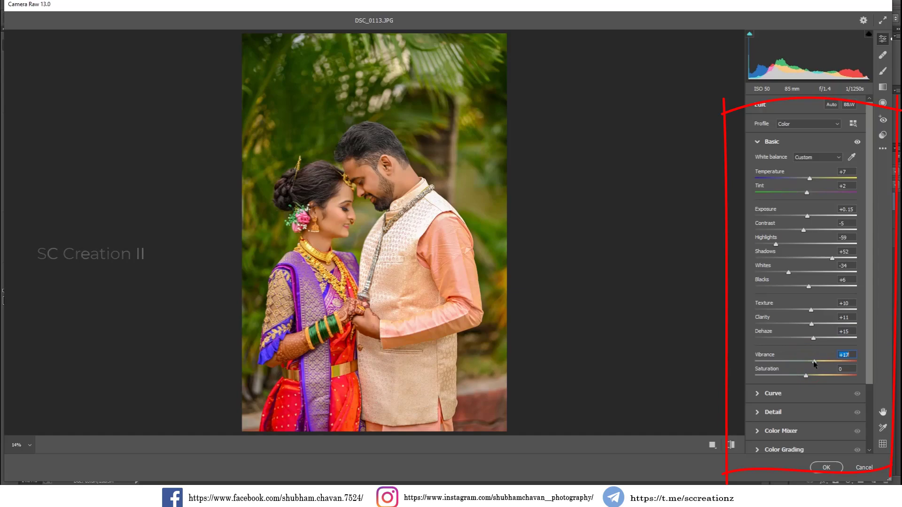
{"action": "left_click_drag", "start_coordinate": [805, 376], "coordinate": [801, 376]}
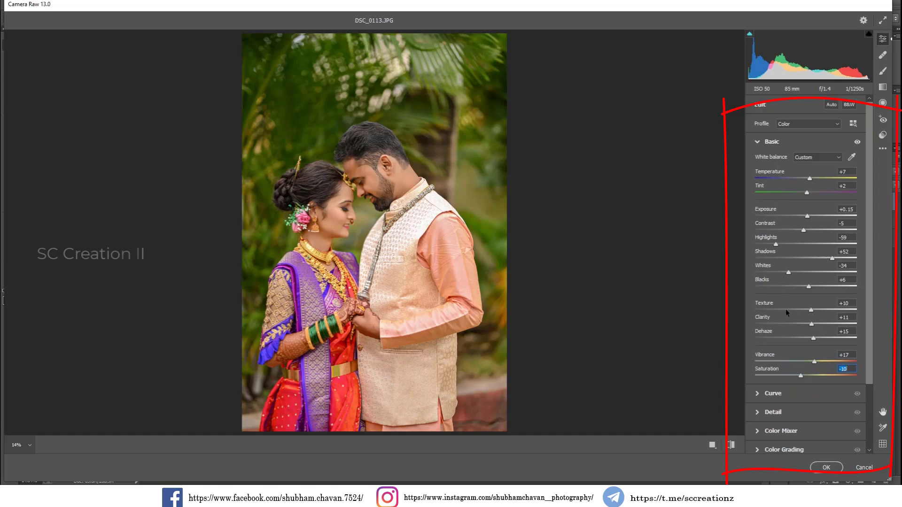
Step: Build a point tone curve with the black point moved in and points at 83/81 and 166/154
{"action": "left_click", "coordinate": [757, 142]}
{"action": "left_click", "coordinate": [758, 160]}
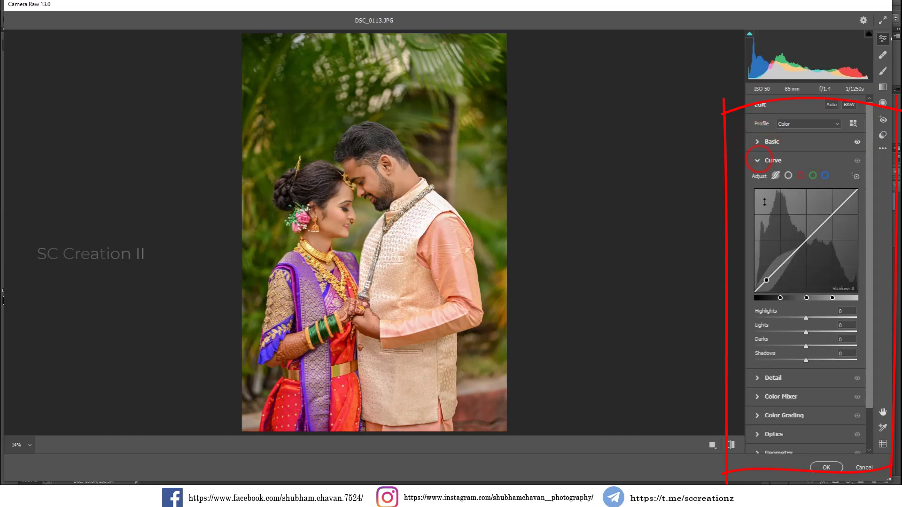
{"action": "left_click", "coordinate": [788, 175]}
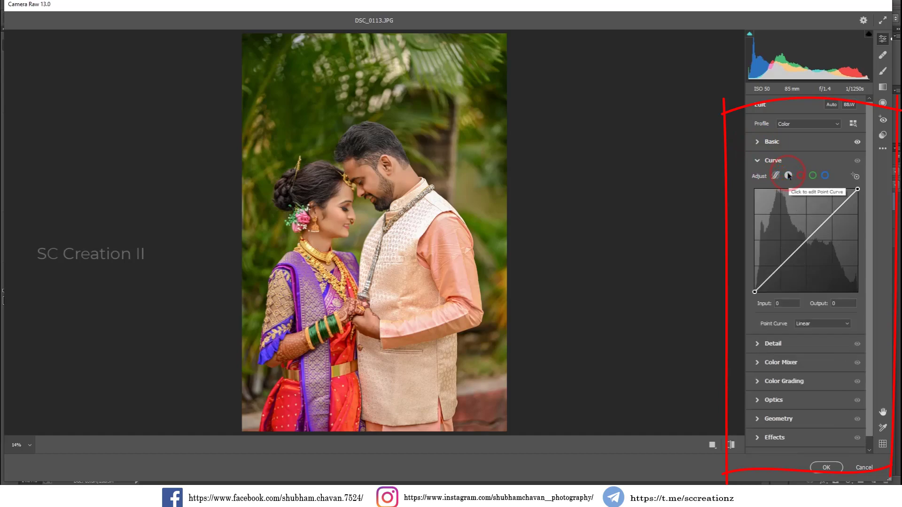
{"action": "left_click", "coordinate": [780, 268]}
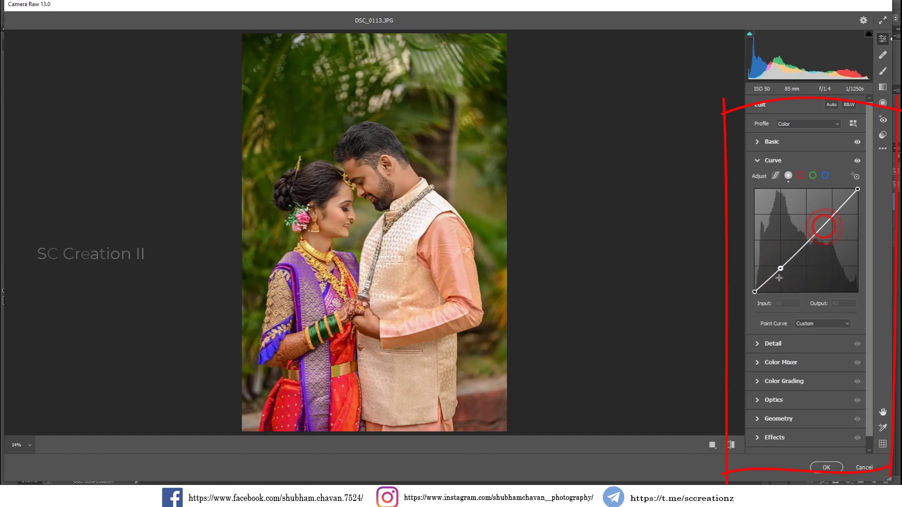
{"action": "left_click_drag", "start_coordinate": [755, 291], "coordinate": [763, 292]}
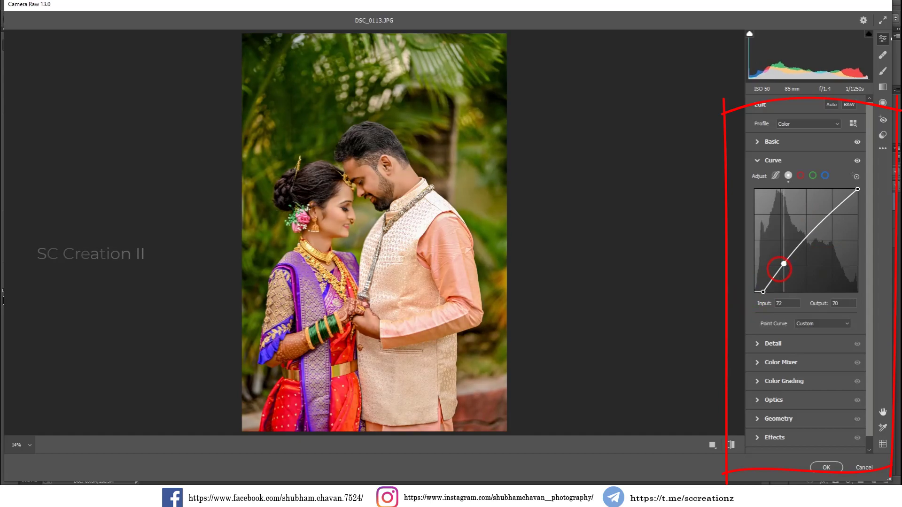
{"action": "left_click", "coordinate": [786, 260]}
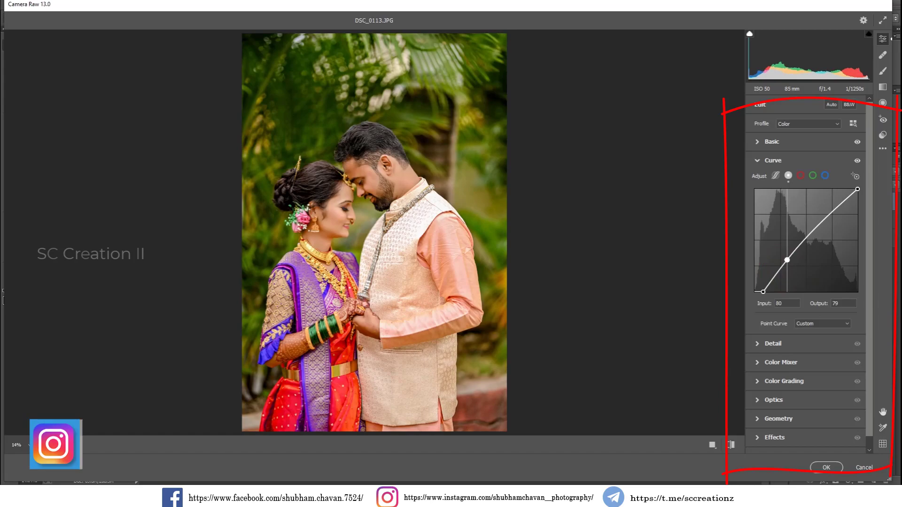
{"action": "left_click_drag", "start_coordinate": [786, 261], "coordinate": [788, 259]}
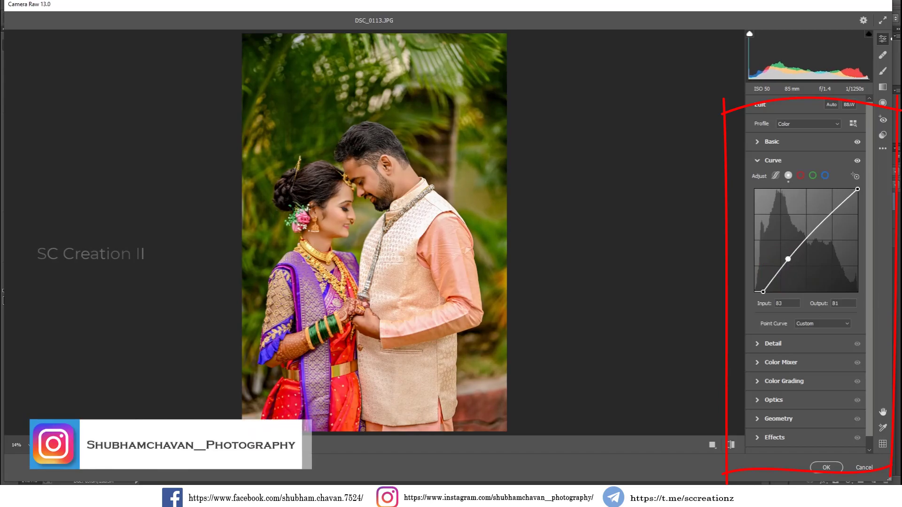
{"action": "left_click", "coordinate": [821, 225]}
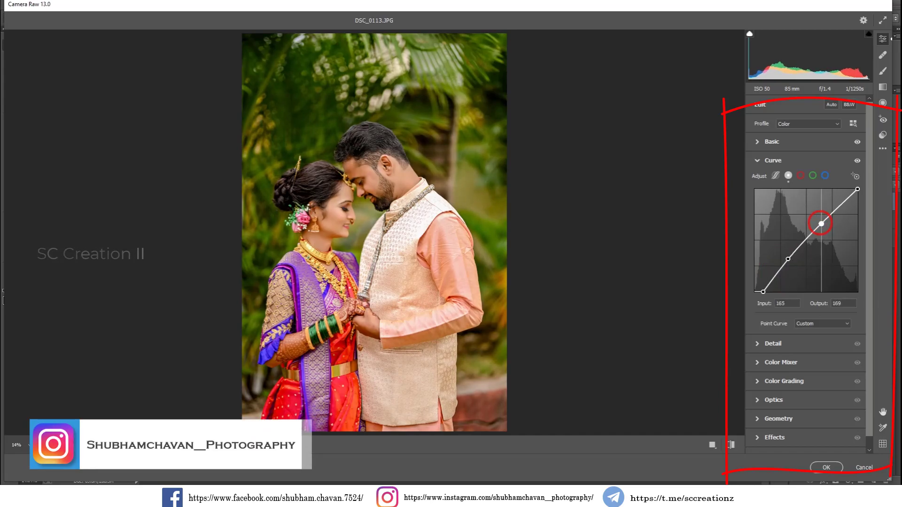
{"action": "left_click_drag", "start_coordinate": [822, 225], "coordinate": [822, 229]}
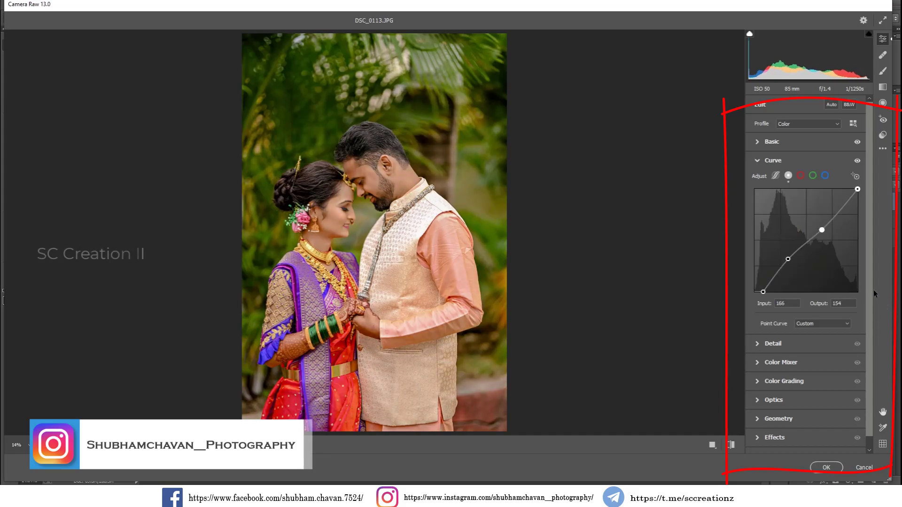
{"action": "left_click", "coordinate": [766, 162]}
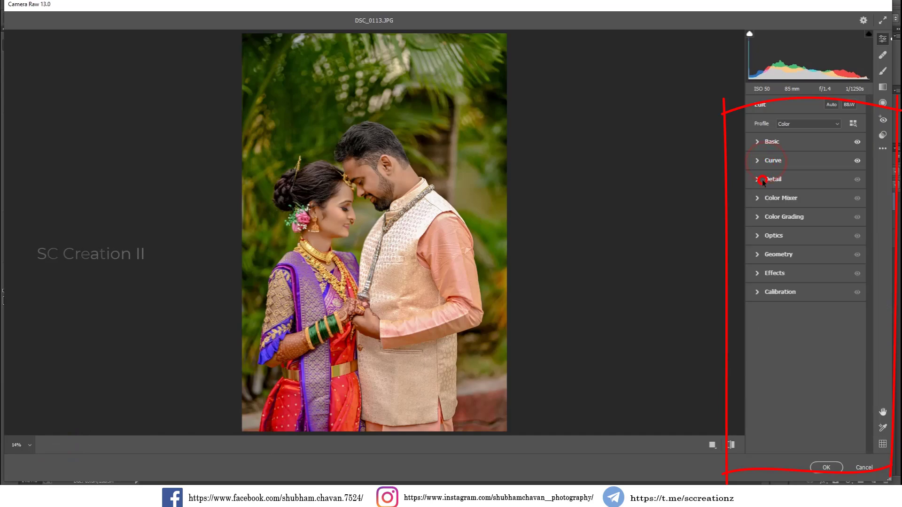
Step: Set Noise Reduction to 20 in the Detail panel, leaving the Color Mixer expanded
{"action": "left_click", "coordinate": [762, 181]}
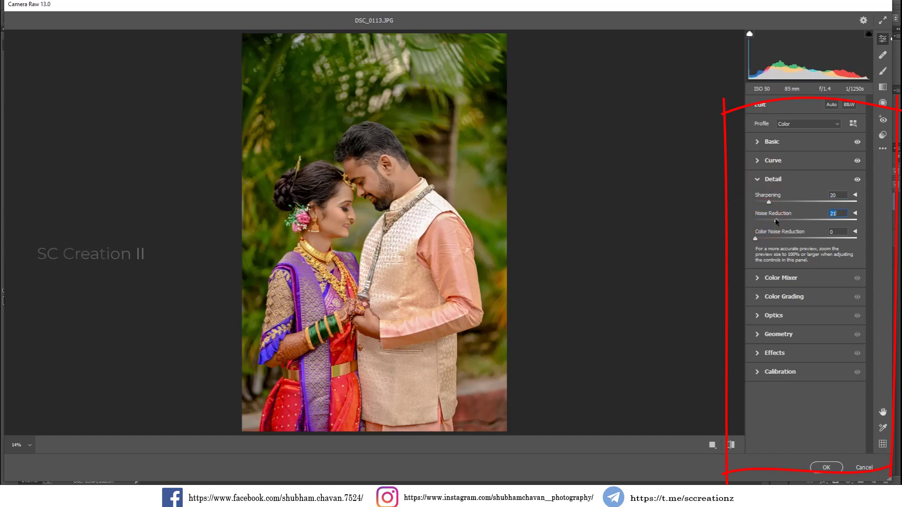
{"action": "left_click", "coordinate": [777, 239]}
{"action": "left_click_drag", "start_coordinate": [777, 239], "coordinate": [775, 239]}
{"action": "left_click", "coordinate": [760, 180]}
{"action": "left_click", "coordinate": [760, 198]}
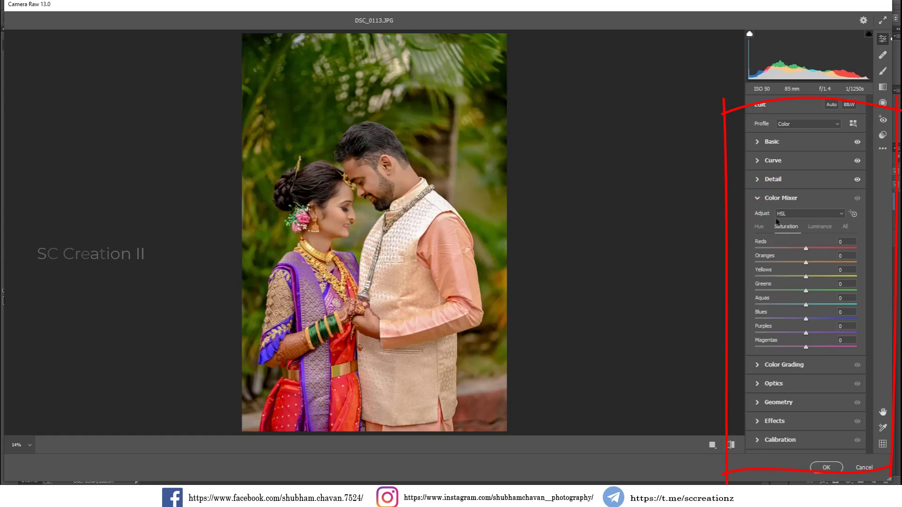
Step: Set HSL hues to Reds and Oranges -11, Greens +64, Aquas -37 and Blues +13
{"action": "left_click", "coordinate": [761, 228]}
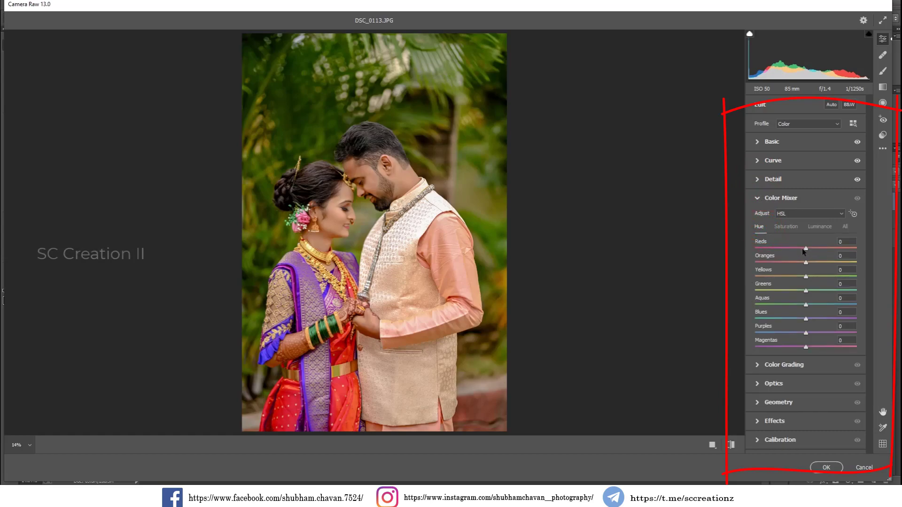
{"action": "left_click_drag", "start_coordinate": [806, 248], "coordinate": [799, 249]}
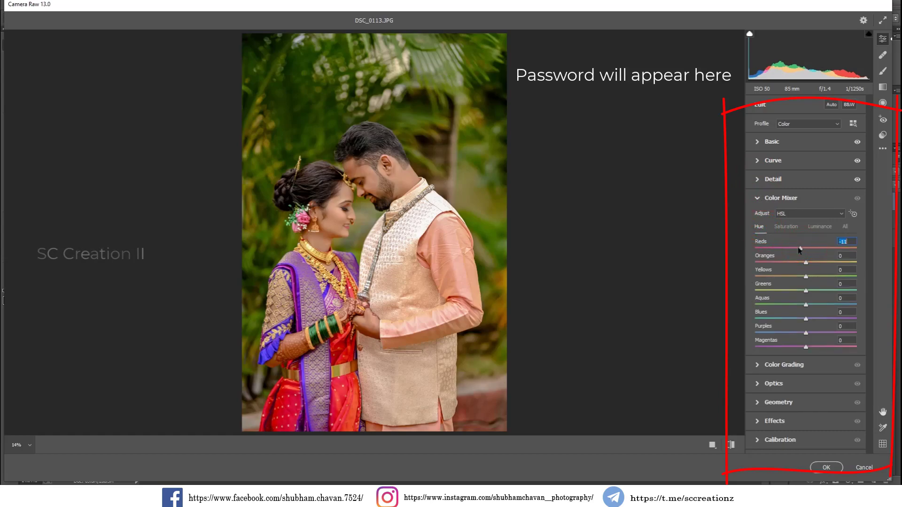
{"action": "left_click_drag", "start_coordinate": [806, 262], "coordinate": [831, 280]}
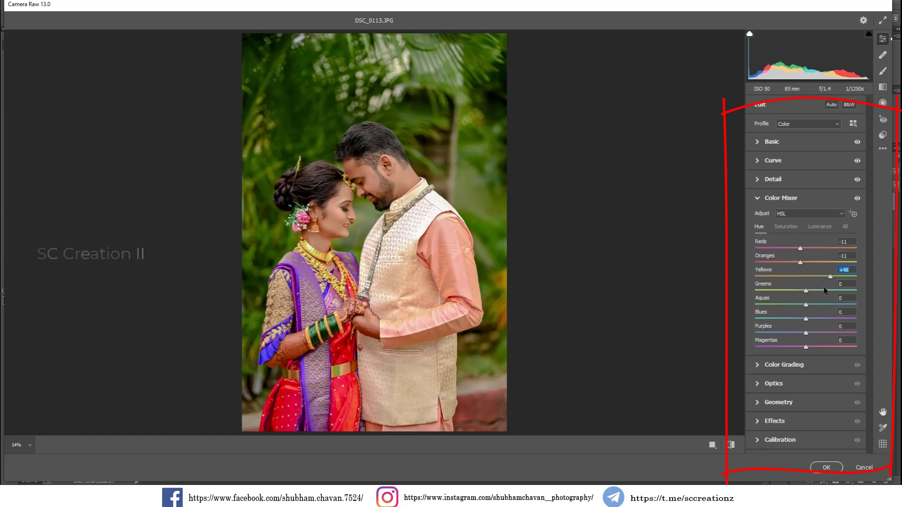
{"action": "left_click_drag", "start_coordinate": [828, 291], "coordinate": [837, 292]}
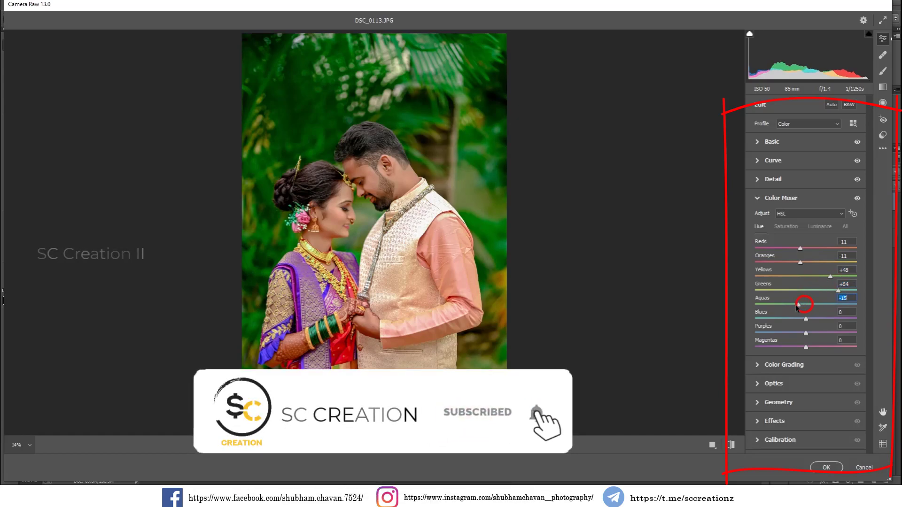
{"action": "mouse_move", "coordinate": [805, 304]}
{"action": "left_mouse_down"}
{"action": "mouse_move", "coordinate": [785, 306]}
{"action": "mouse_move", "coordinate": [831, 319]}
{"action": "left_mouse_up"}
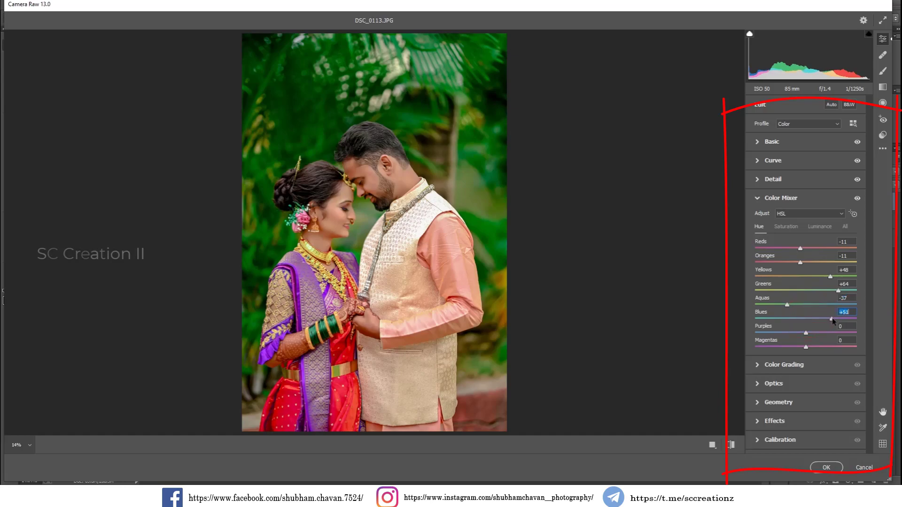
{"action": "left_click_drag", "start_coordinate": [833, 321], "coordinate": [815, 321]}
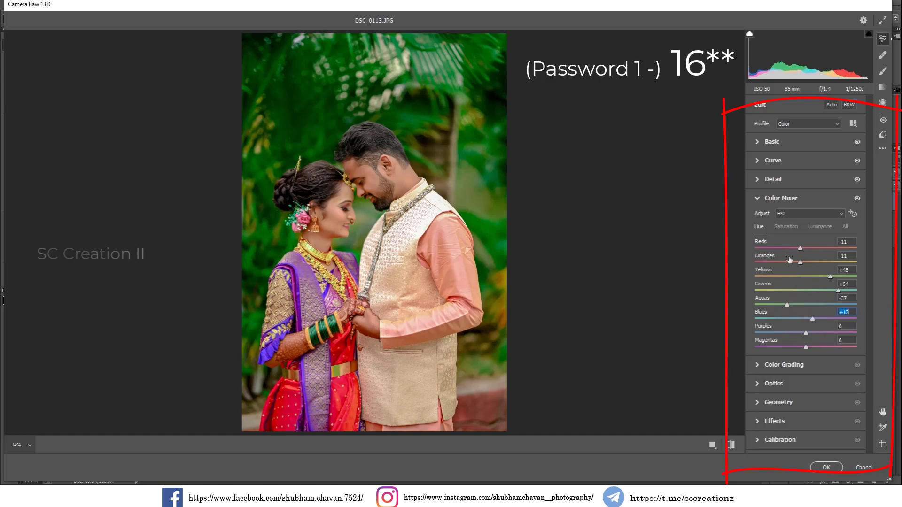
{"action": "left_click", "coordinate": [790, 228]}
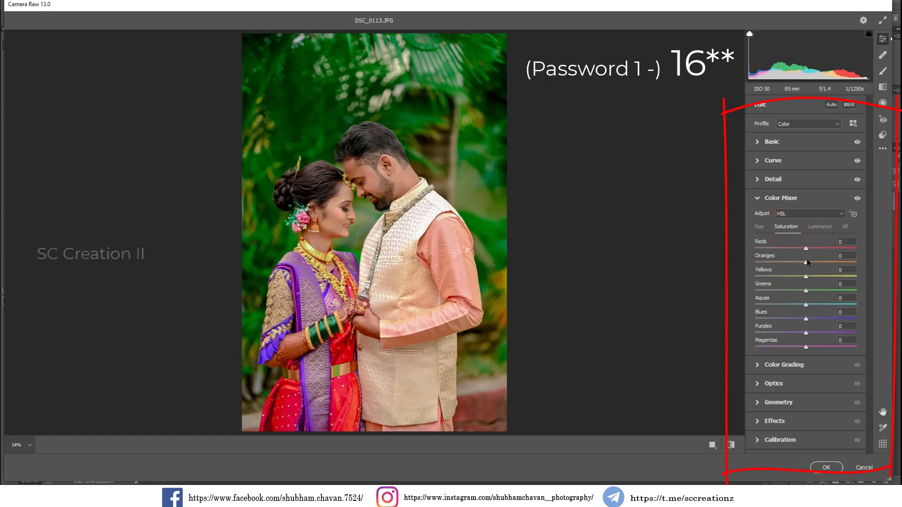
Step: Adjust per-colour saturation (Yellows -68), then luminance: Reds +9, Oranges +13, Yellows +21, Greens -44
{"action": "mouse_move", "coordinate": [804, 249]}
{"action": "left_mouse_down"}
{"action": "mouse_move", "coordinate": [813, 250]}
{"action": "mouse_move", "coordinate": [813, 266]}
{"action": "mouse_move", "coordinate": [770, 278]}
{"action": "mouse_move", "coordinate": [814, 291]}
{"action": "mouse_move", "coordinate": [815, 306]}
{"action": "left_mouse_up"}
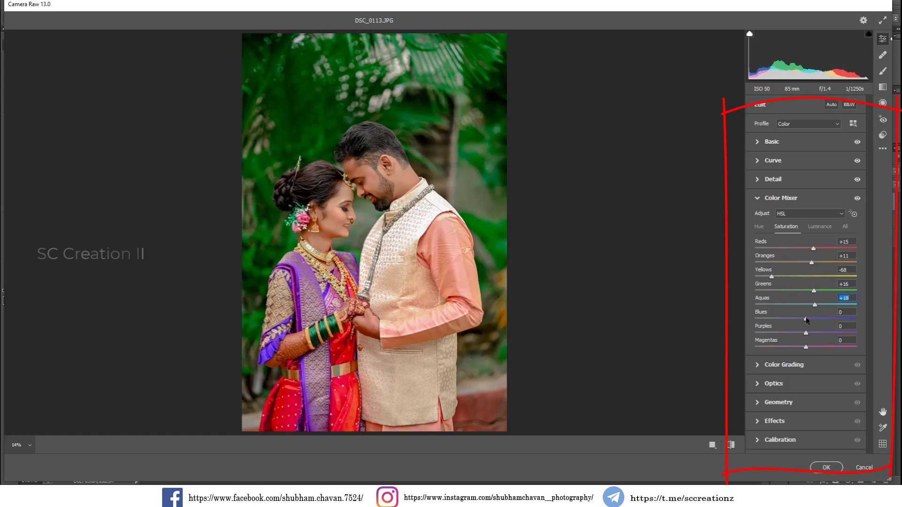
{"action": "left_click_drag", "start_coordinate": [807, 319], "coordinate": [800, 348]}
{"action": "left_click", "coordinate": [816, 228]}
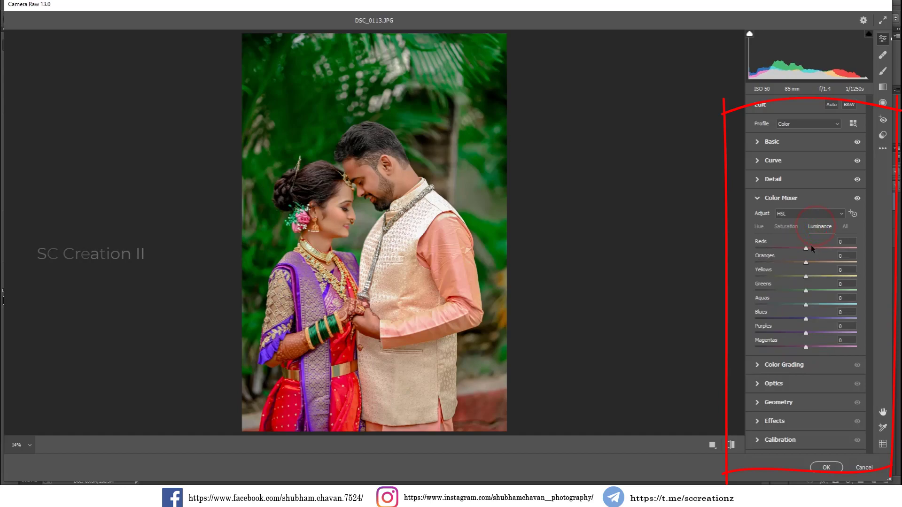
{"action": "left_click", "coordinate": [811, 248]}
{"action": "left_click", "coordinate": [811, 263]}
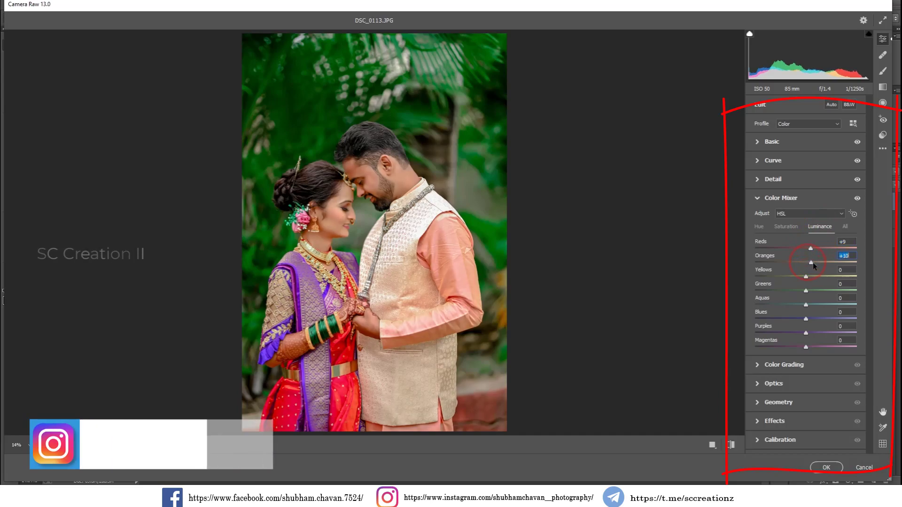
{"action": "left_click", "coordinate": [813, 263]}
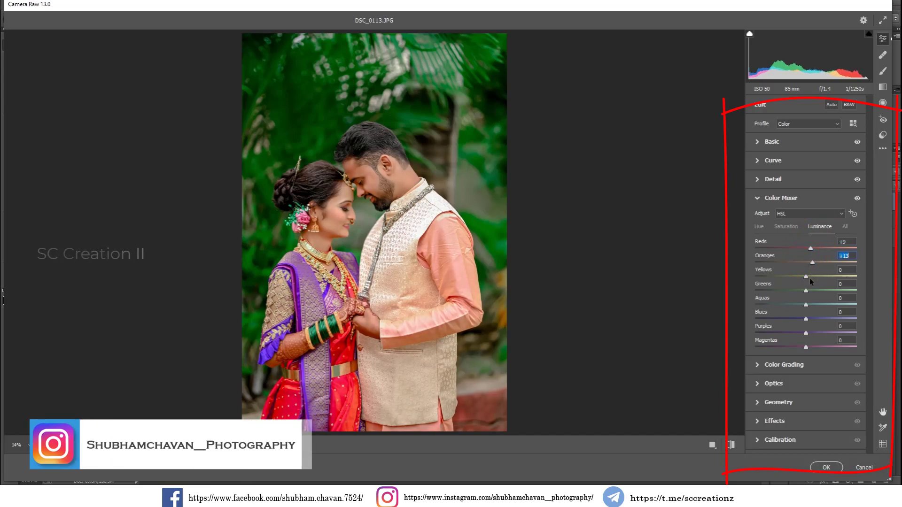
{"action": "left_click", "coordinate": [815, 277]}
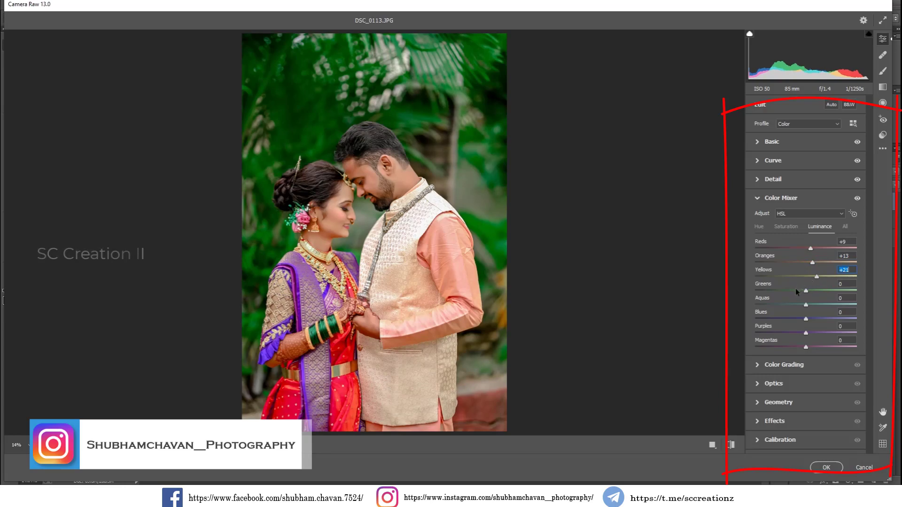
{"action": "mouse_move", "coordinate": [795, 289]}
{"action": "left_mouse_down"}
{"action": "mouse_move", "coordinate": [785, 293]}
{"action": "mouse_move", "coordinate": [822, 306]}
{"action": "mouse_move", "coordinate": [778, 319]}
{"action": "mouse_move", "coordinate": [809, 319]}
{"action": "left_mouse_up"}
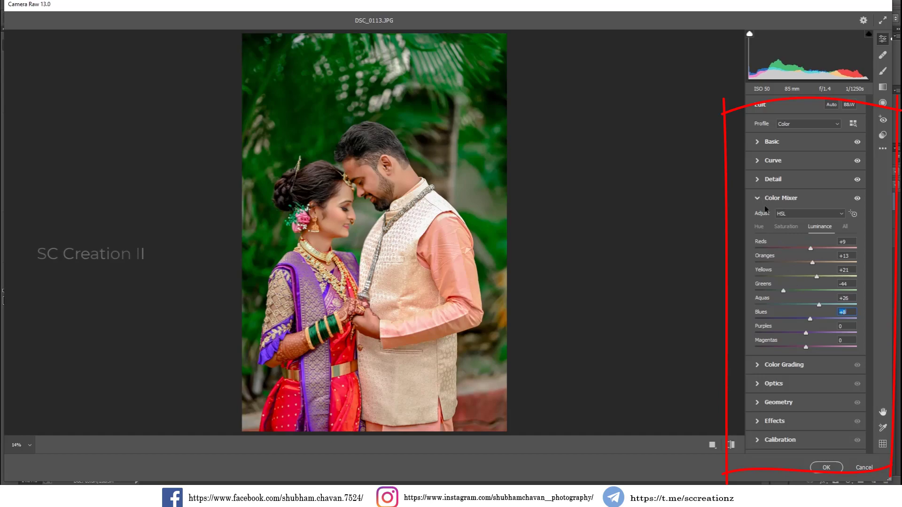
{"action": "left_click", "coordinate": [759, 226]}
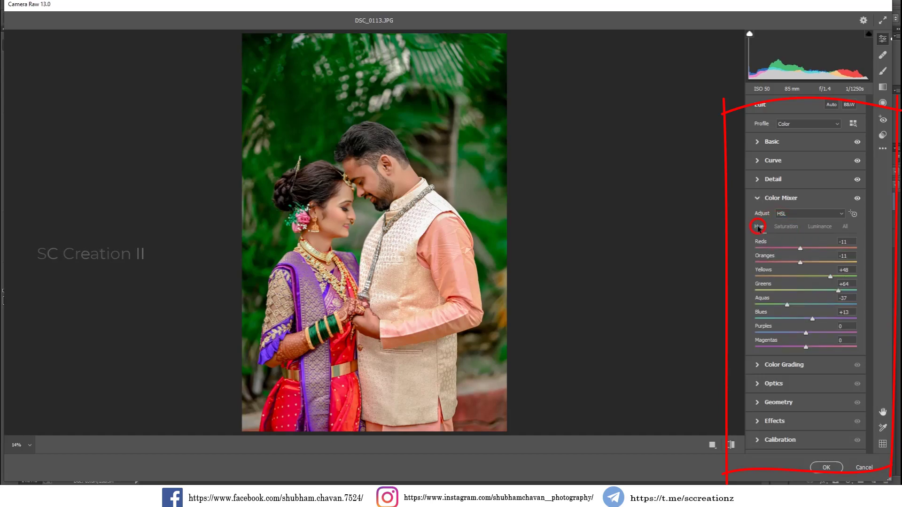
Step: Tint the Color Grading shadows blue at hue 239, saturation 10
{"action": "left_click", "coordinate": [771, 199]}
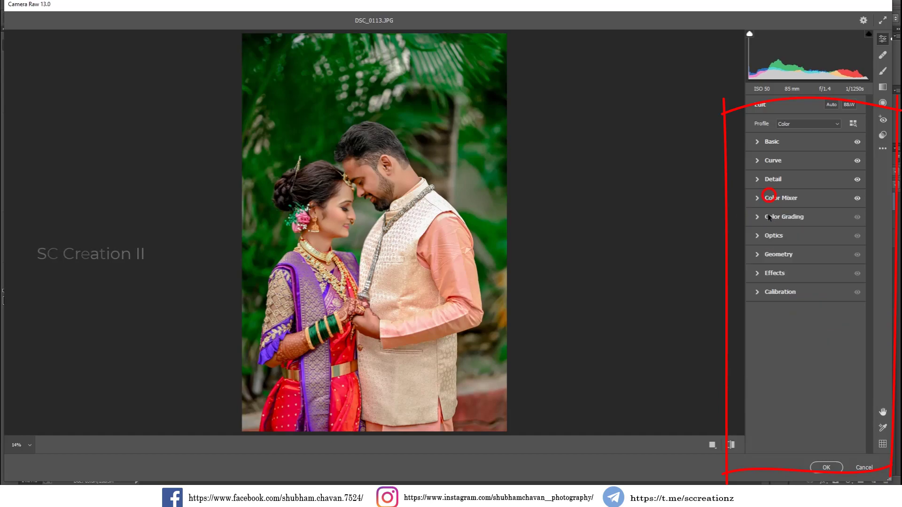
{"action": "left_click", "coordinate": [767, 217]}
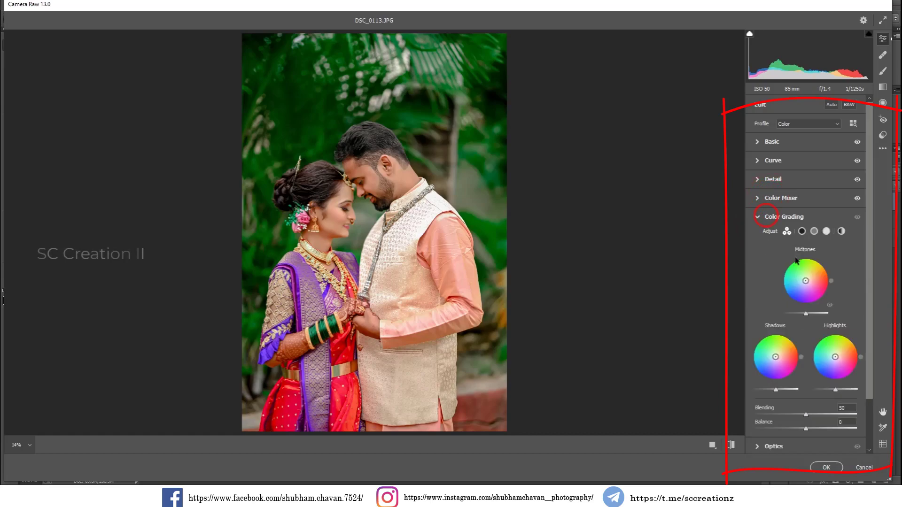
{"action": "left_click", "coordinate": [802, 232]}
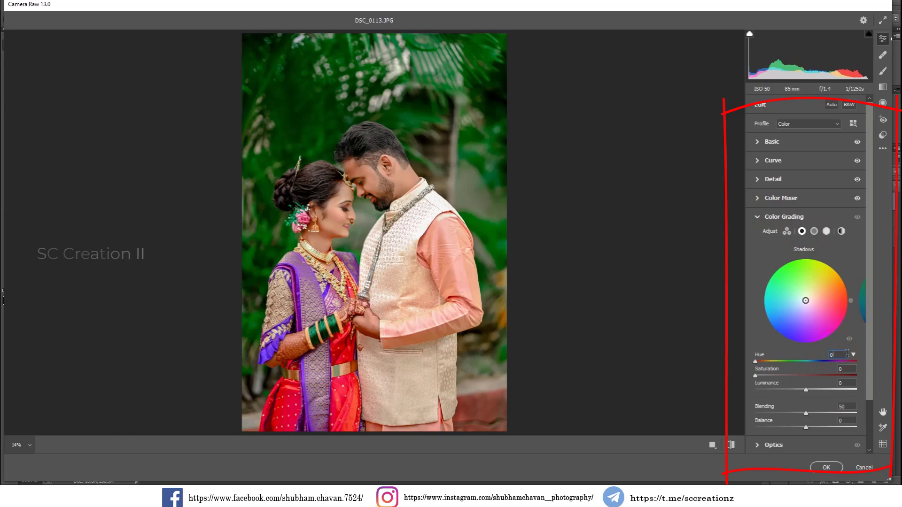
{"action": "type", "text": "360"}
{"action": "left_click_drag", "start_coordinate": [847, 353], "coordinate": [839, 355]}
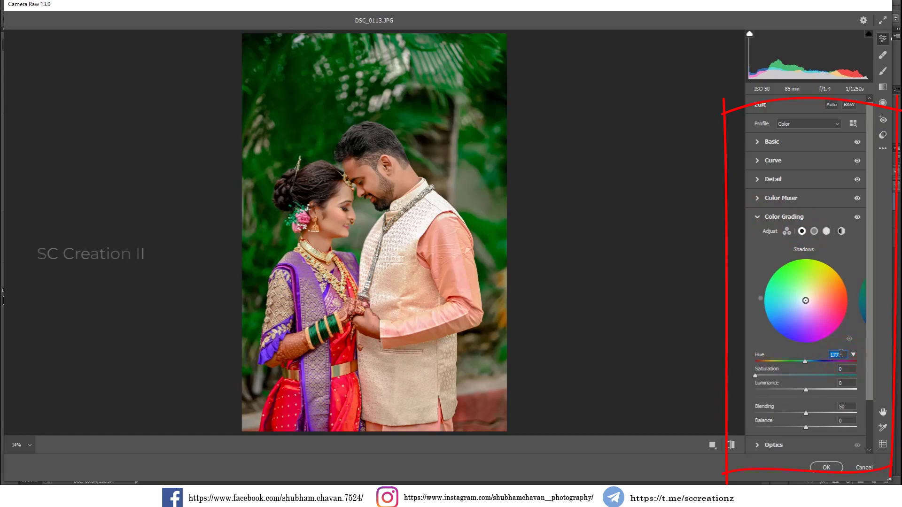
{"action": "scroll", "coordinate": [841, 354], "scroll_direction": "up", "scroll_amount": 5}
{"action": "scroll", "coordinate": [841, 354], "scroll_direction": "up", "scroll_amount": 5}
{"action": "scroll", "coordinate": [846, 370], "scroll_direction": "up", "scroll_amount": 1}
{"action": "scroll", "coordinate": [844, 370], "scroll_direction": "up", "scroll_amount": 9}
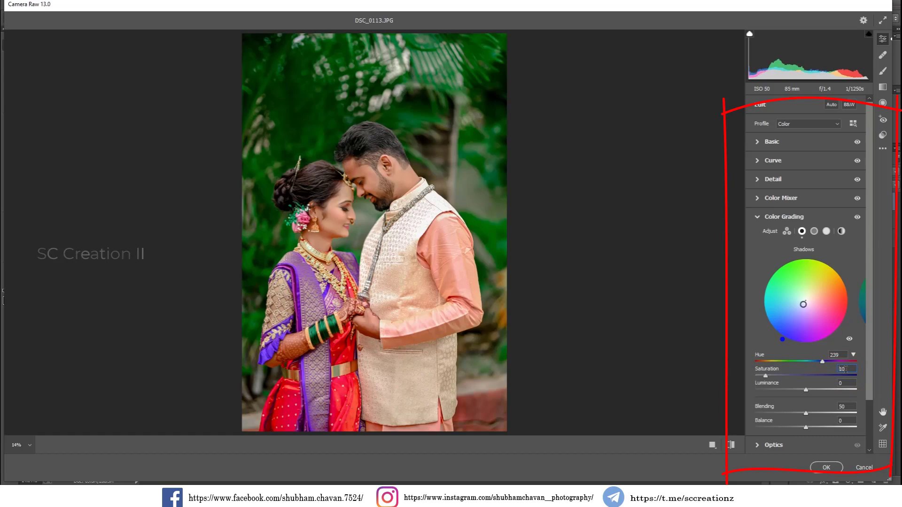
Step: Tint the highlights blue at hue 232, saturation 29, with Blending at 100
{"action": "left_click", "coordinate": [827, 232]}
{"action": "left_click", "coordinate": [839, 357]}
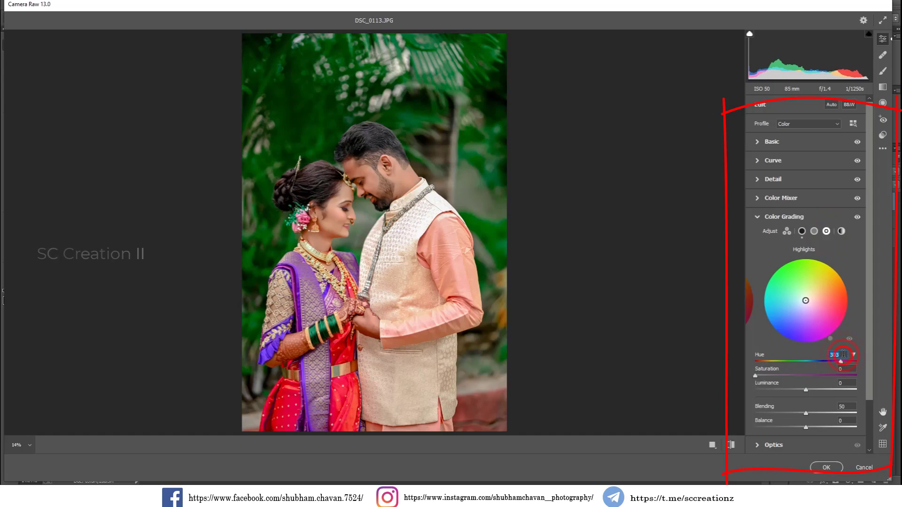
{"action": "type", "text": "5"}
{"action": "type", "text": "360"}
{"action": "type", "text": "3"}
{"action": "type", "text": "60"}
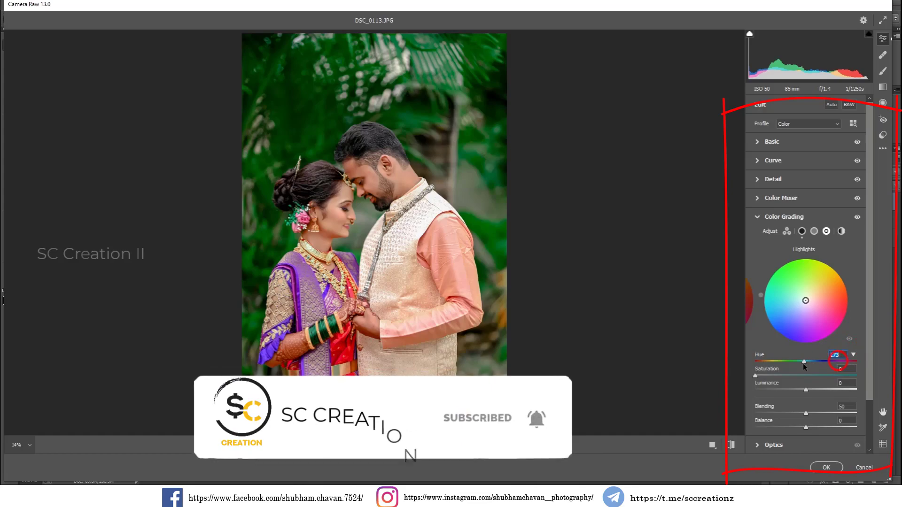
{"action": "left_click_drag", "start_coordinate": [839, 361], "coordinate": [821, 367]}
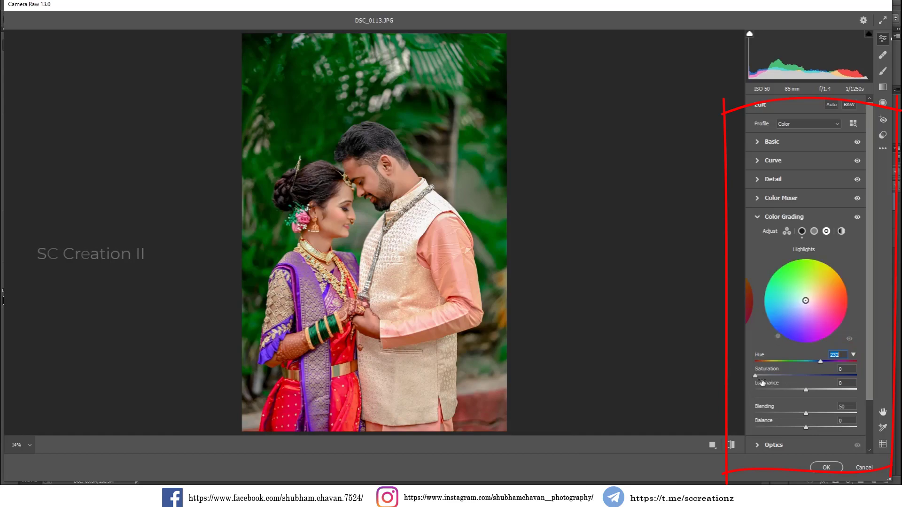
{"action": "left_click_drag", "start_coordinate": [771, 376], "coordinate": [787, 384]}
{"action": "left_click_drag", "start_coordinate": [807, 413], "coordinate": [872, 418]}
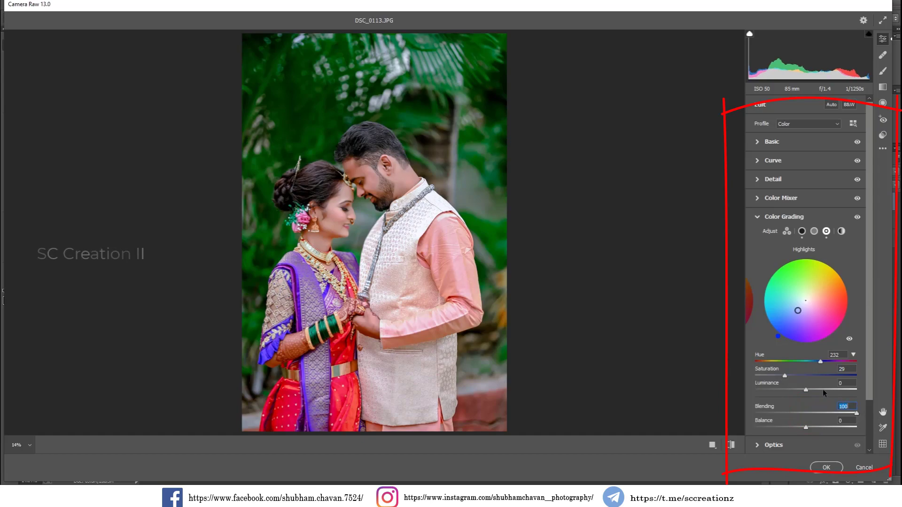
{"action": "left_click", "coordinate": [761, 218]}
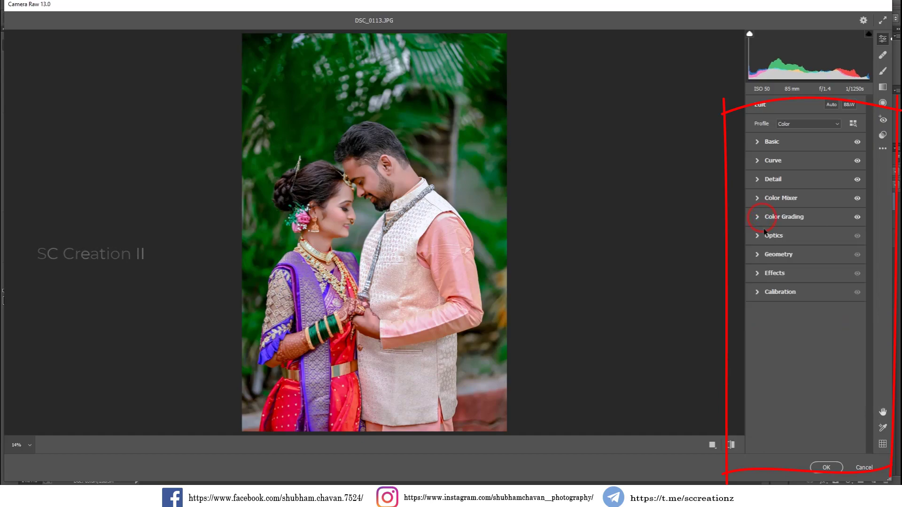
Step: Add a negative vignette and set Calibration red hue +1, saturations +5, +15, +21
{"action": "left_click", "coordinate": [767, 274]}
{"action": "left_click_drag", "start_coordinate": [807, 313], "coordinate": [794, 313]}
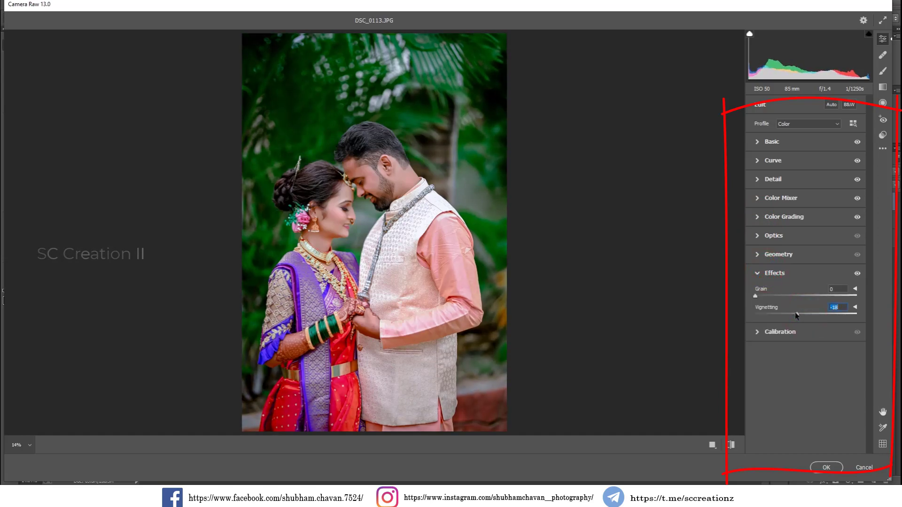
{"action": "left_click", "coordinate": [781, 332]}
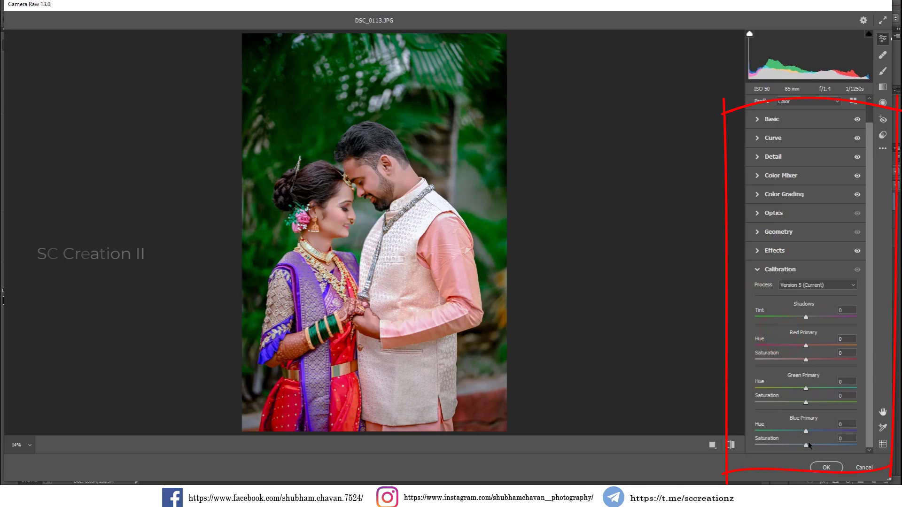
{"action": "left_click_drag", "start_coordinate": [806, 444], "coordinate": [815, 445]}
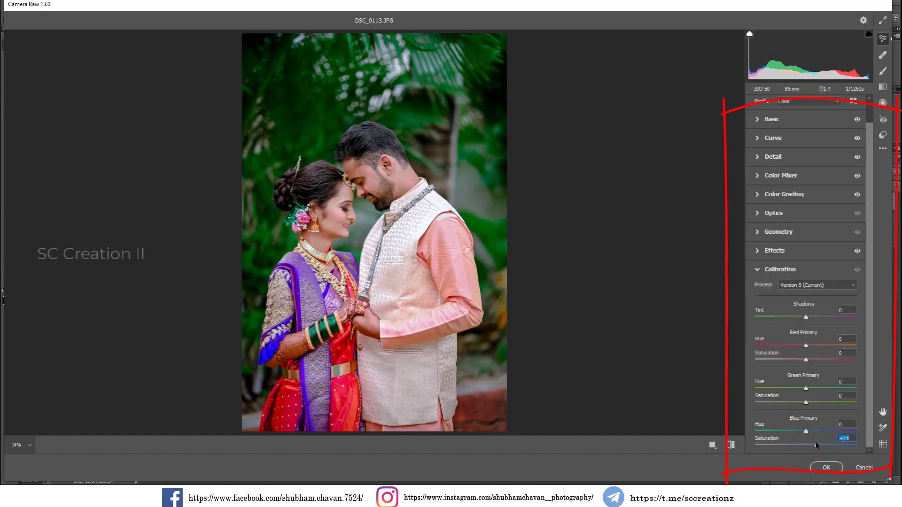
{"action": "left_click_drag", "start_coordinate": [805, 402], "coordinate": [816, 402]}
{"action": "mouse_move", "coordinate": [807, 346]}
{"action": "left_mouse_down"}
{"action": "mouse_move", "coordinate": [786, 350]}
{"action": "mouse_move", "coordinate": [808, 349]}
{"action": "mouse_move", "coordinate": [810, 361]}
{"action": "left_mouse_up"}
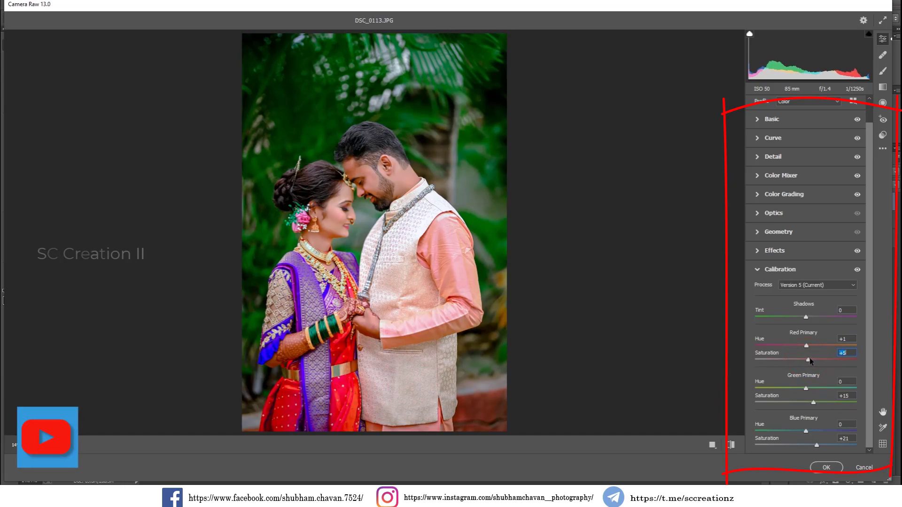
{"action": "left_click", "coordinate": [423, 242]}
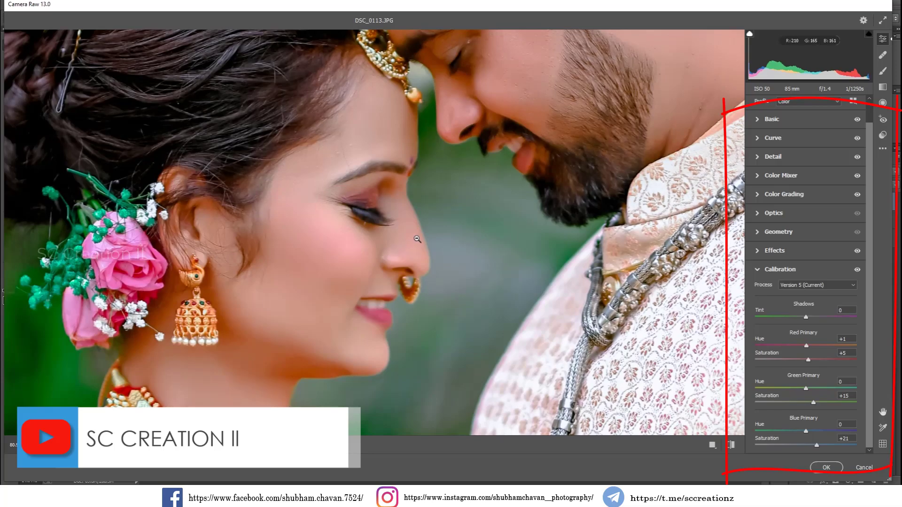
Step: Raise Detail sharpening to 40, checking the faces, then view Before/After side by side
{"action": "left_click", "coordinate": [433, 225]}
{"action": "left_click", "coordinate": [760, 159]}
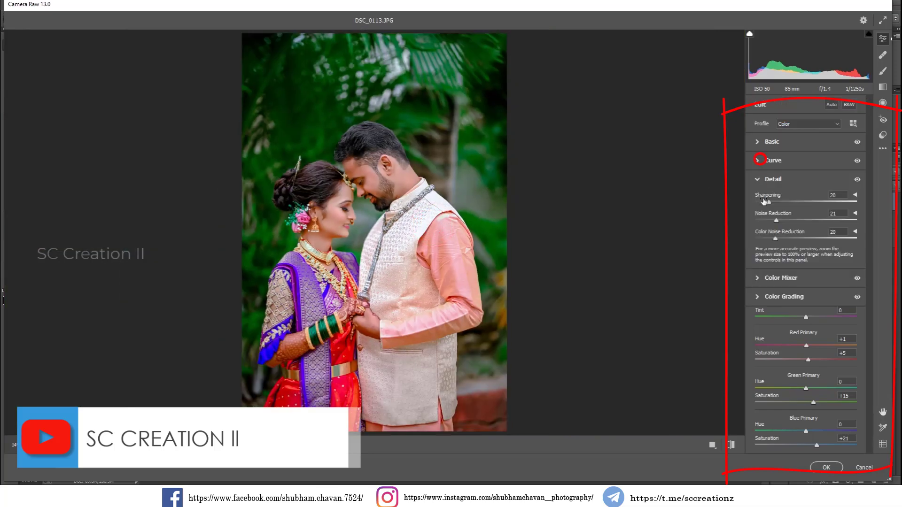
{"action": "mouse_move", "coordinate": [767, 201]}
{"action": "left_mouse_down"}
{"action": "mouse_move", "coordinate": [779, 202]}
{"action": "mouse_move", "coordinate": [768, 238]}
{"action": "mouse_move", "coordinate": [768, 220]}
{"action": "left_mouse_up"}
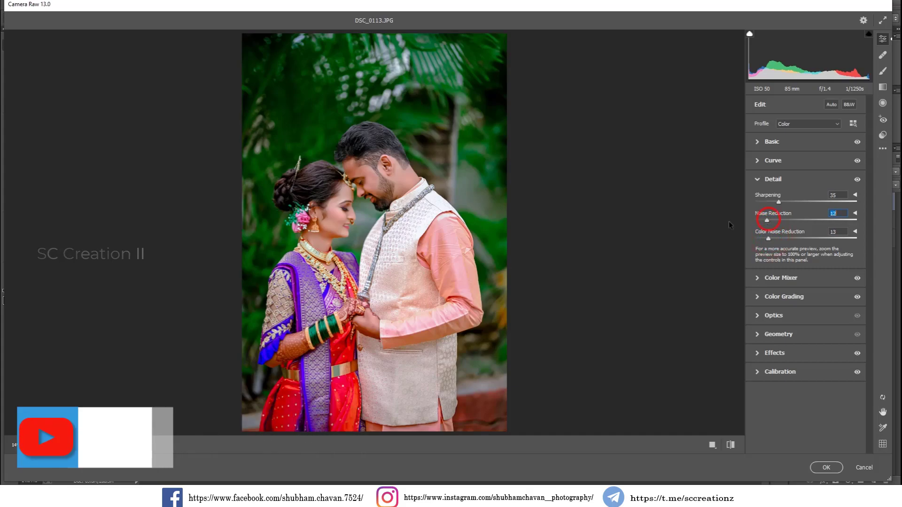
{"action": "left_click", "coordinate": [343, 192]}
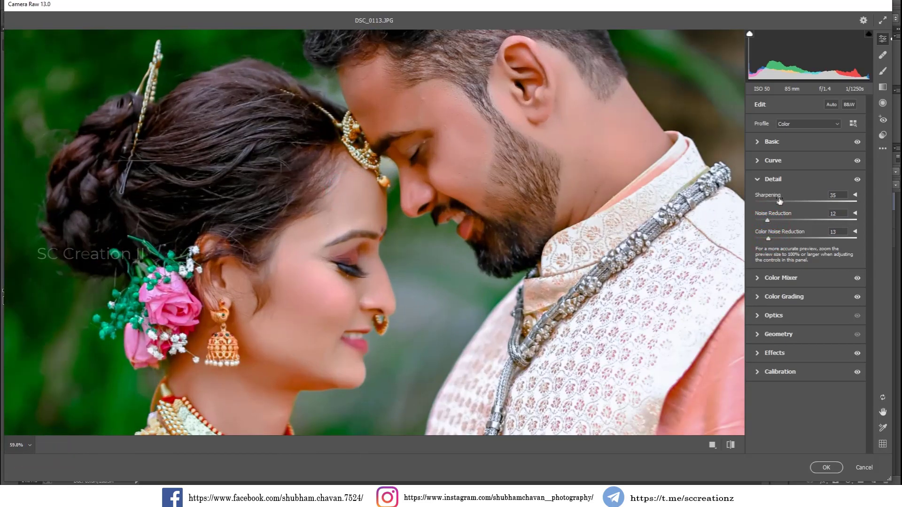
{"action": "left_click_drag", "start_coordinate": [780, 201], "coordinate": [783, 202]}
{"action": "left_click", "coordinate": [394, 208]}
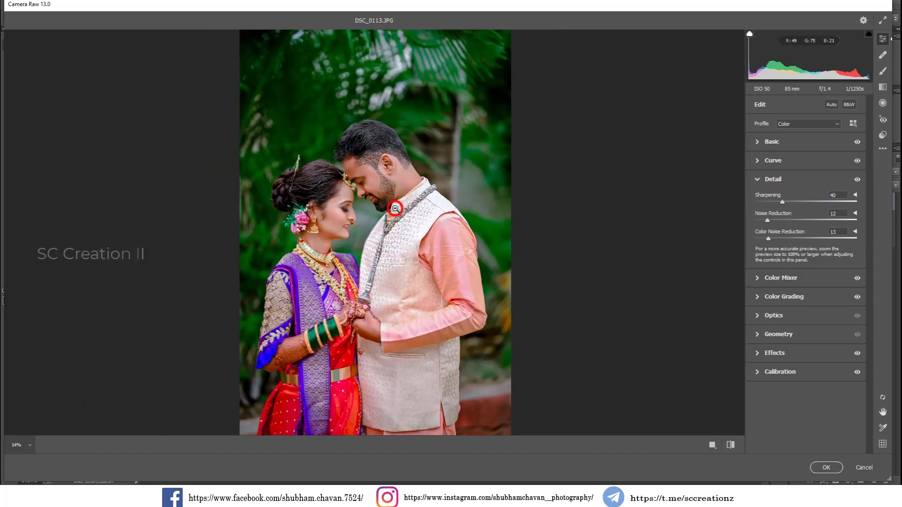
{"action": "left_click", "coordinate": [712, 445]}
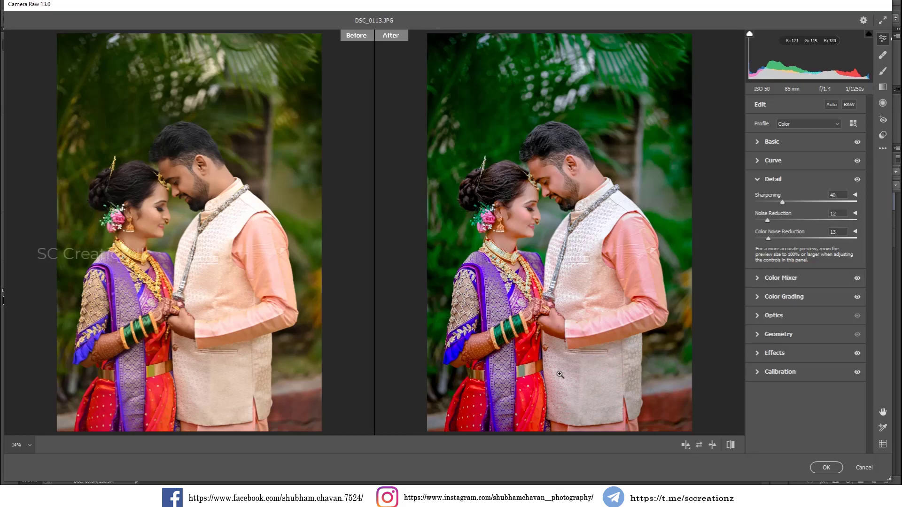
Step: Confirm the Camera Raw edits so they render onto Layer 0 copy 2
{"action": "left_click", "coordinate": [825, 467]}
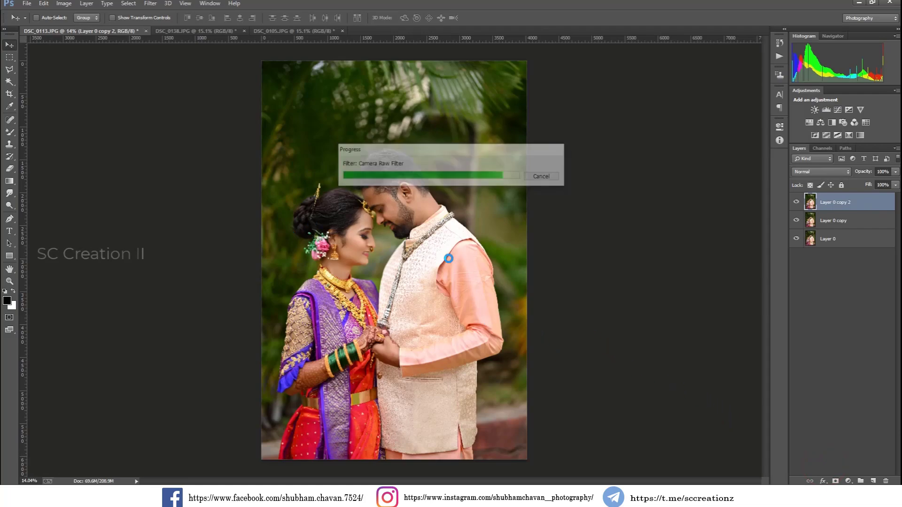
Step: Erase the Camera Raw grade off the groom's face with the Eraser at 38% opacity
{"action": "left_click", "coordinate": [796, 203]}
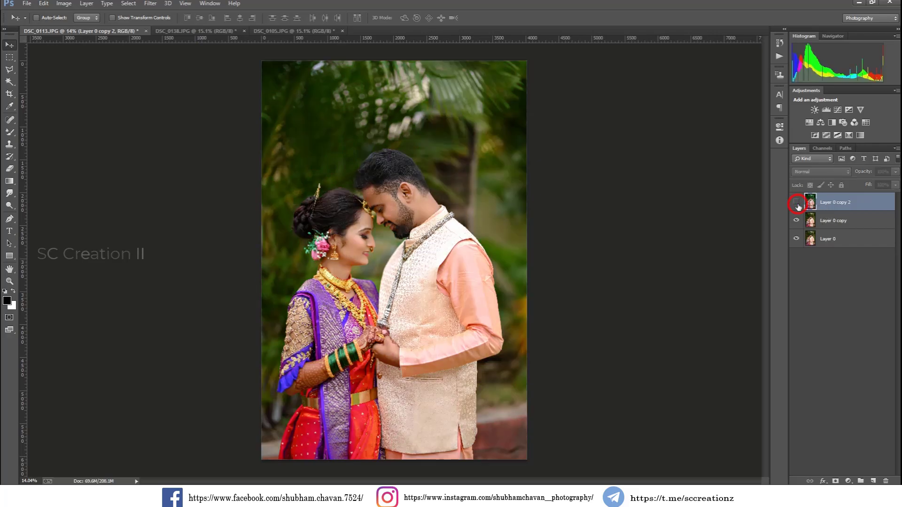
{"action": "left_click", "coordinate": [796, 202]}
{"action": "left_click", "coordinate": [796, 202]}
{"action": "left_click", "coordinate": [796, 203]}
{"action": "right_click", "coordinate": [10, 169]}
{"action": "left_click", "coordinate": [47, 170]}
{"action": "scroll", "coordinate": [404, 199], "scroll_direction": "up", "scroll_amount": 1}
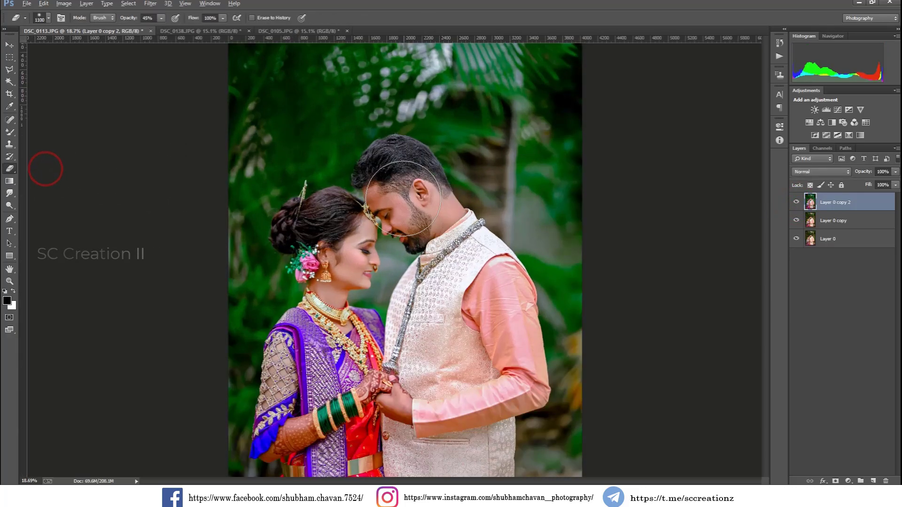
{"action": "scroll", "coordinate": [403, 198], "scroll_direction": "up", "scroll_amount": 1}
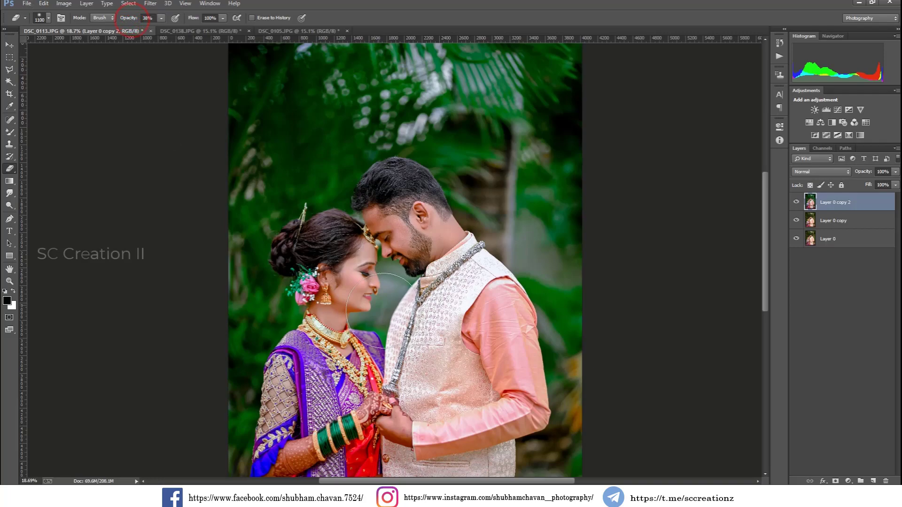
{"action": "left_click", "coordinate": [347, 277]}
{"action": "left_click", "coordinate": [397, 233]}
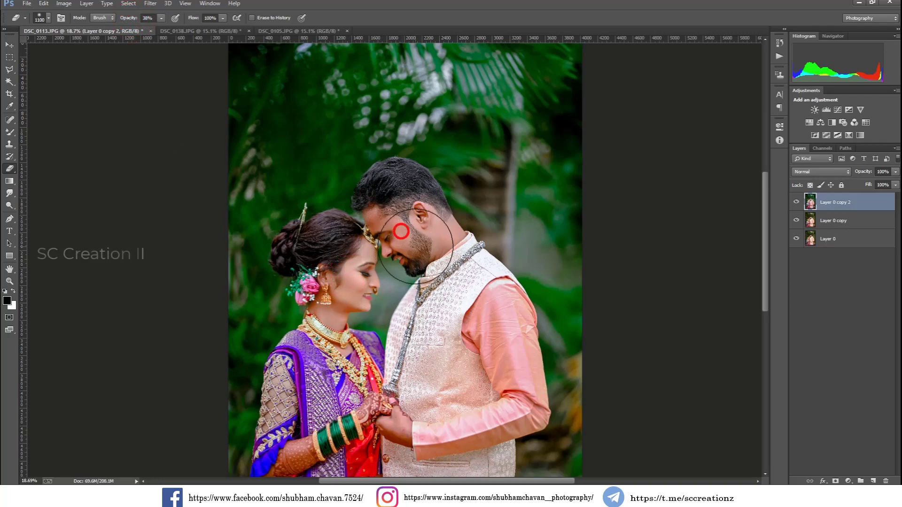
Step: Merge Layer 0 copy 2 down into Layer 0 copy and compare with Layer 0
{"action": "scroll", "coordinate": [423, 237], "scroll_direction": "down", "scroll_amount": 2}
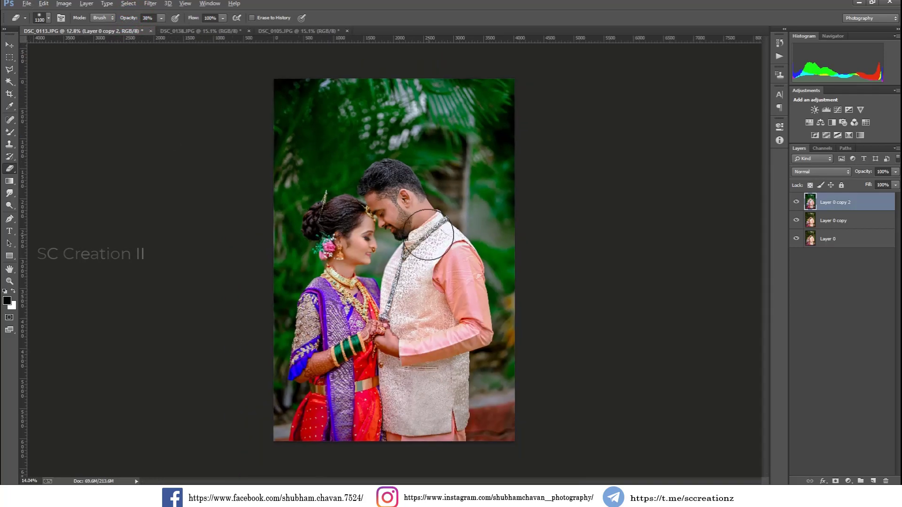
{"action": "right_click", "coordinate": [861, 204]}
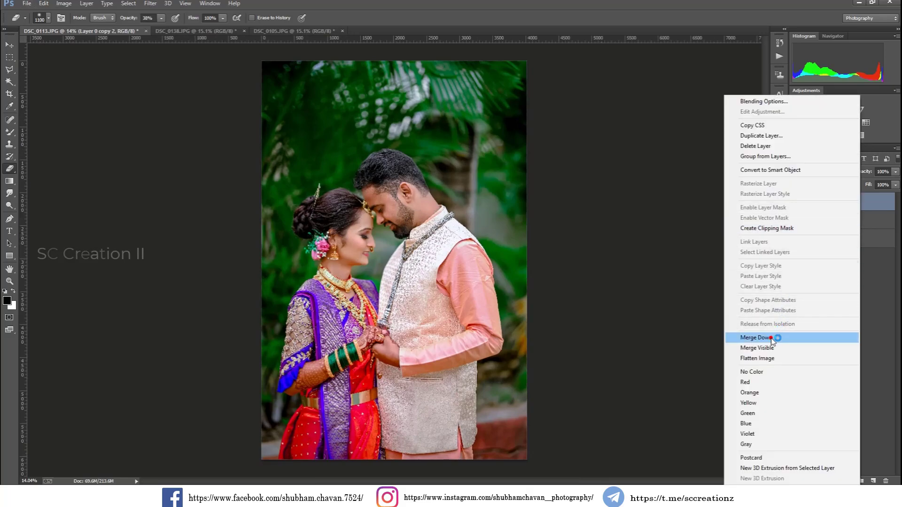
{"action": "left_click", "coordinate": [771, 338]}
{"action": "left_click", "coordinate": [794, 202]}
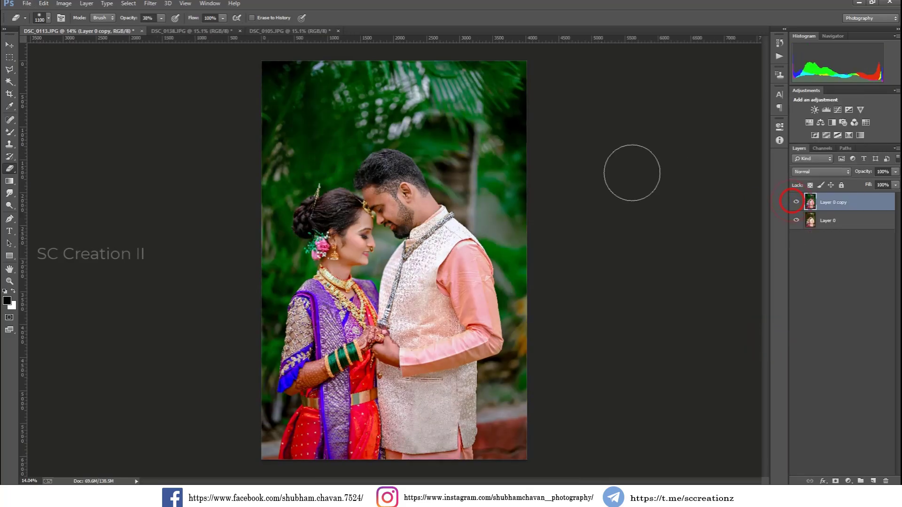
Step: Apply Levels with the white input lifted to 253
{"action": "left_click", "coordinate": [66, 5]}
{"action": "left_click", "coordinate": [176, 36]}
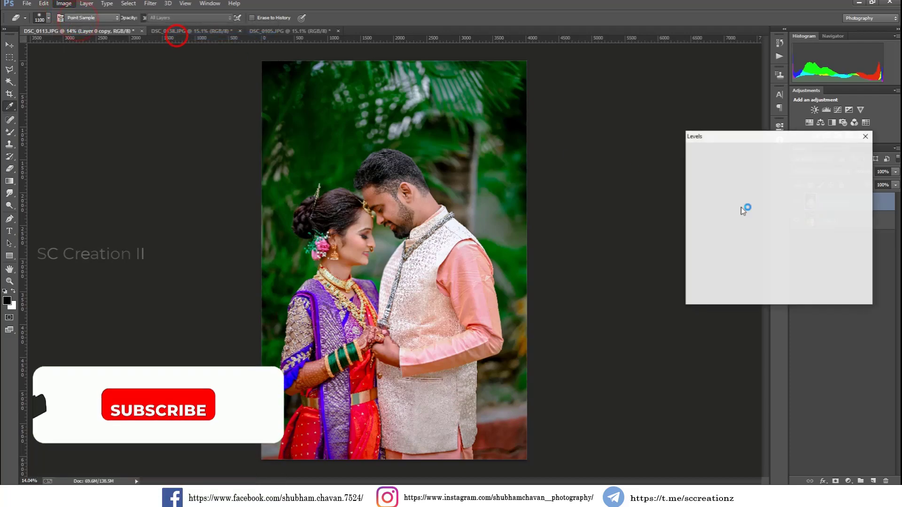
{"action": "left_click_drag", "start_coordinate": [809, 240], "coordinate": [816, 241]}
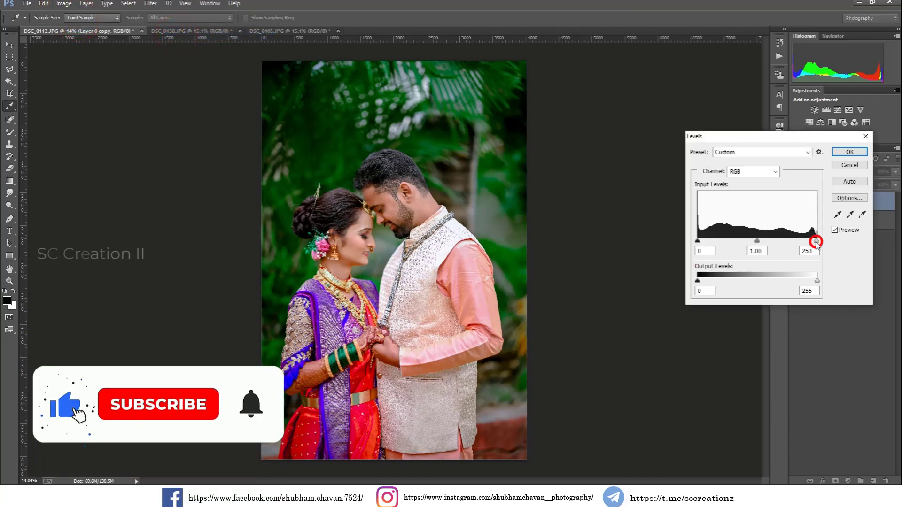
{"action": "left_click", "coordinate": [848, 152]}
{"action": "left_click", "coordinate": [790, 202]}
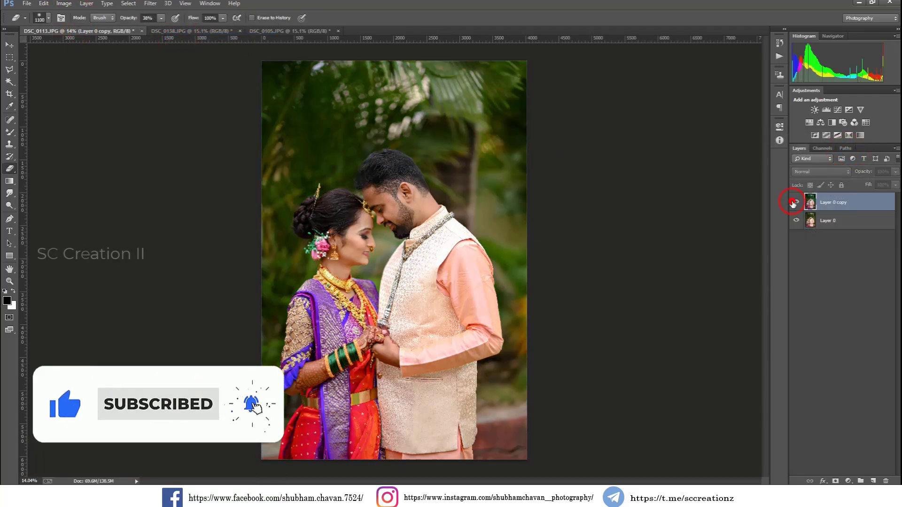
Step: On DSC_0138.JPG, apply Levels with white input 246 and midtones 1.07
{"action": "left_click", "coordinate": [162, 29]}
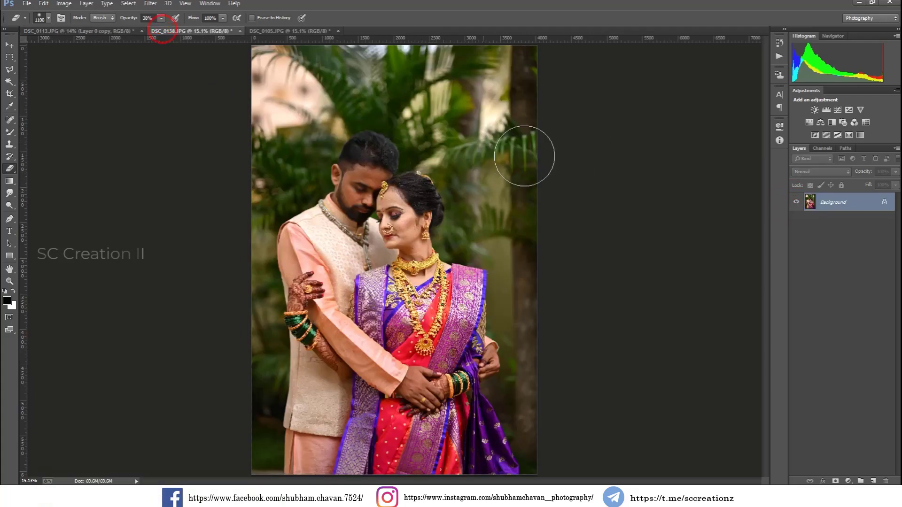
{"action": "left_click", "coordinate": [64, 3]}
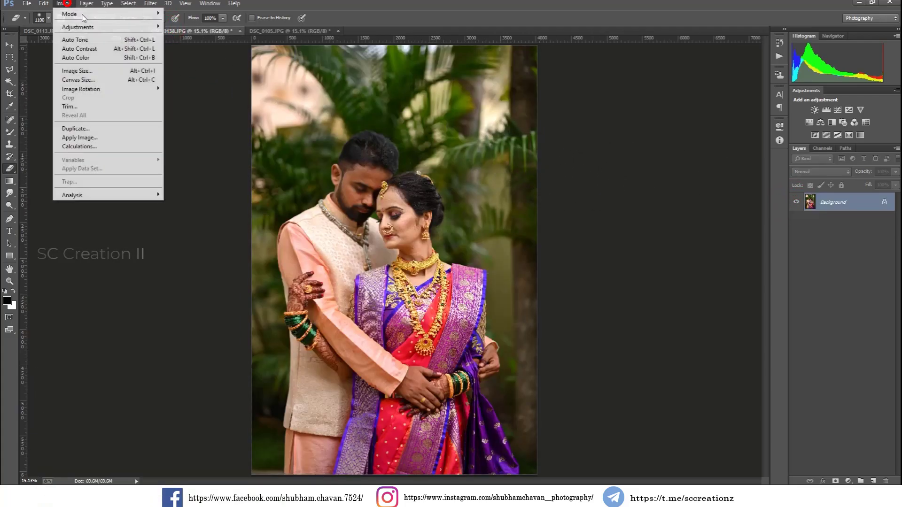
{"action": "left_click", "coordinate": [189, 38]}
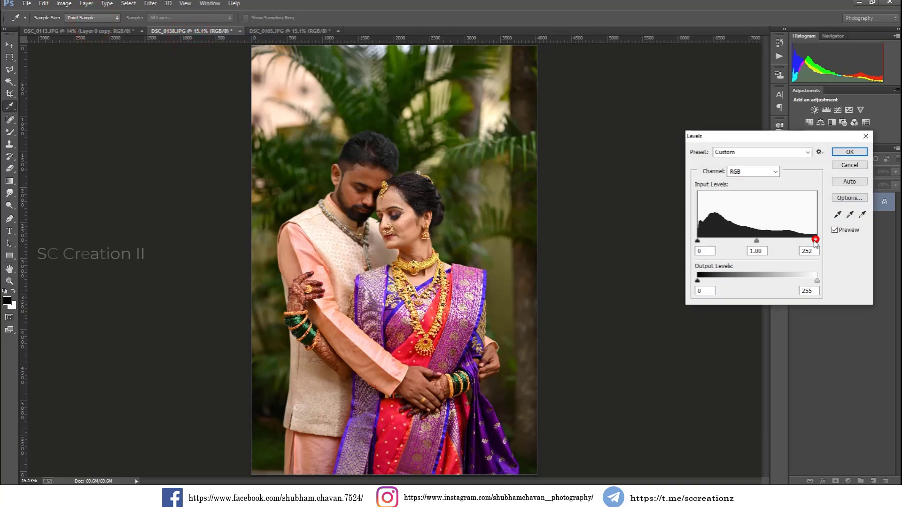
{"action": "left_click_drag", "start_coordinate": [815, 240], "coordinate": [813, 241]}
{"action": "left_click_drag", "start_coordinate": [757, 241], "coordinate": [752, 242]}
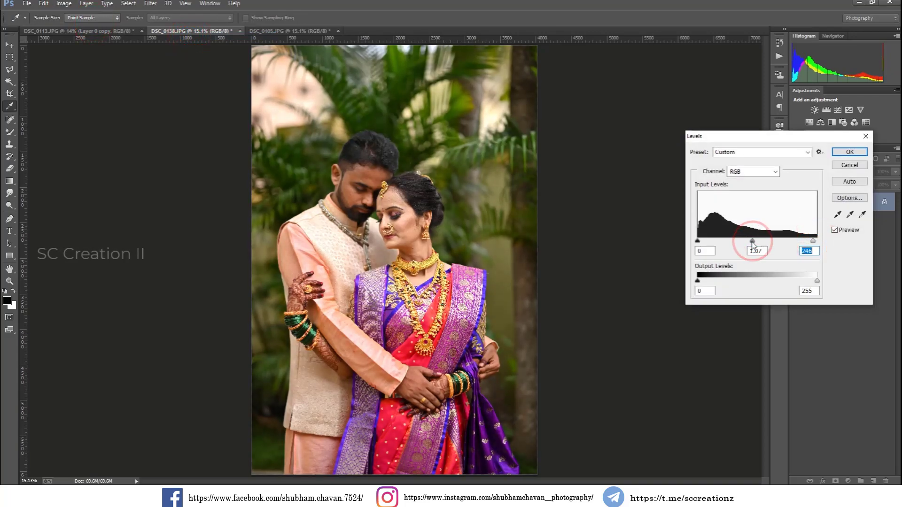
{"action": "left_click", "coordinate": [849, 151]}
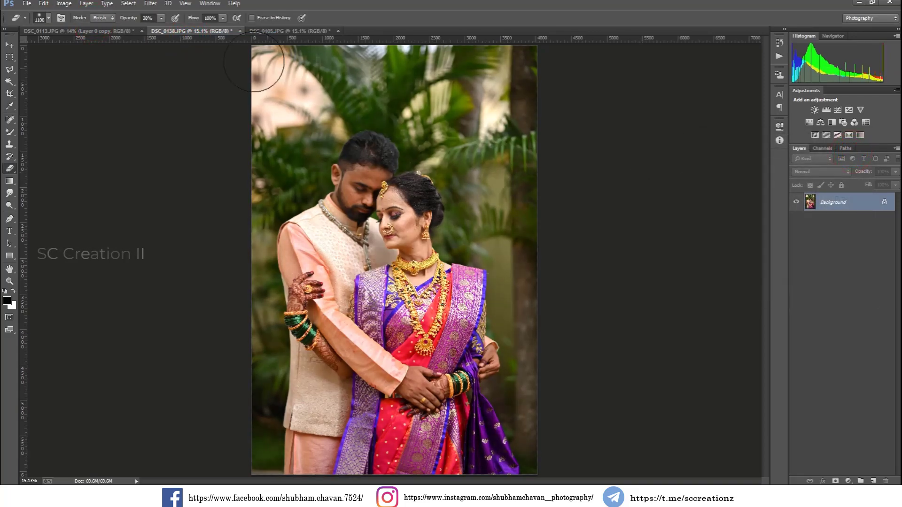
Step: Run the Camera Raw filter on the photo, undoing and redoing it to compare
{"action": "left_click", "coordinate": [150, 4]}
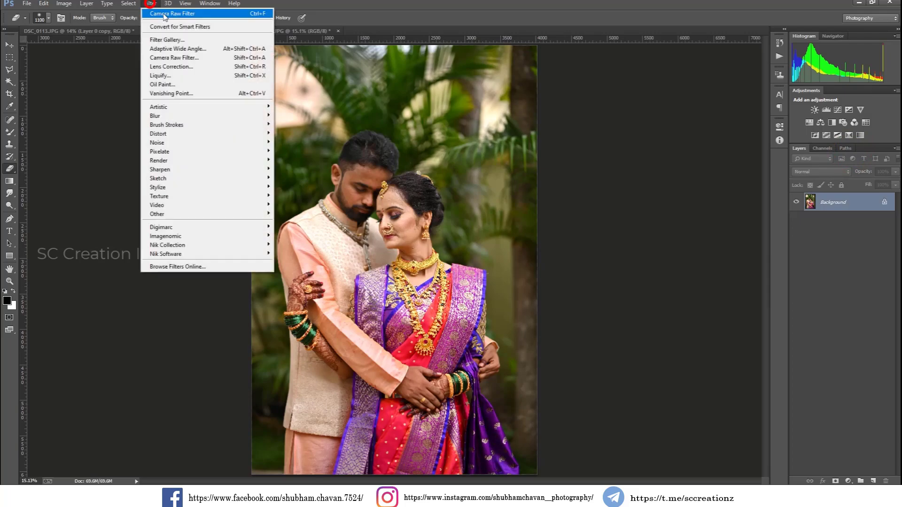
{"action": "left_click", "coordinate": [202, 14]}
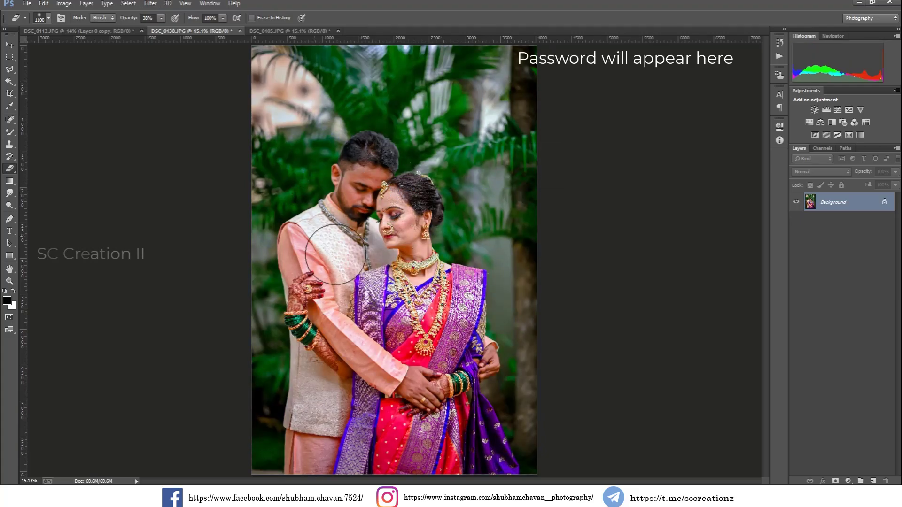
{"action": "key", "text": "ctrl+z"}
{"action": "key", "text": "ctrl+z"}
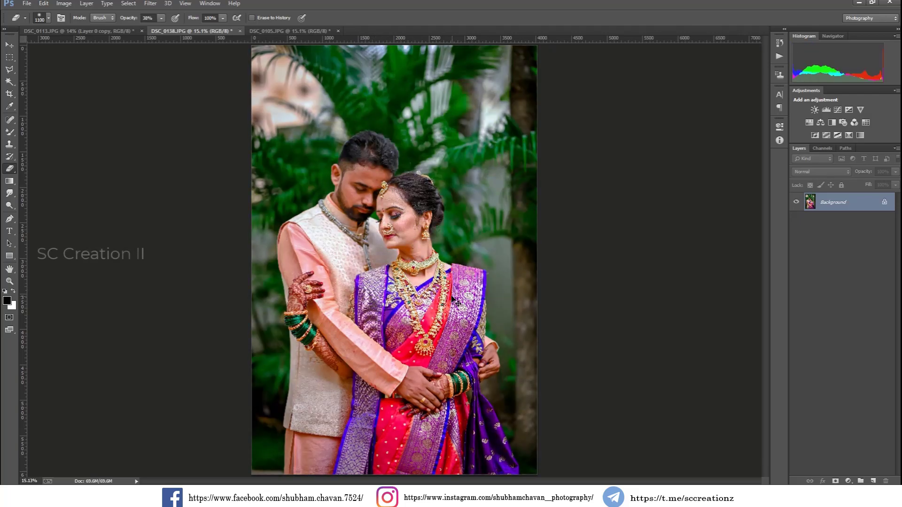
{"action": "key", "text": "ctrl+z"}
{"action": "key", "text": "ctrl+z"}
Step: Apply a second Levels pass with the white input at 245
{"action": "left_click", "coordinate": [74, 5]}
{"action": "left_click", "coordinate": [178, 33]}
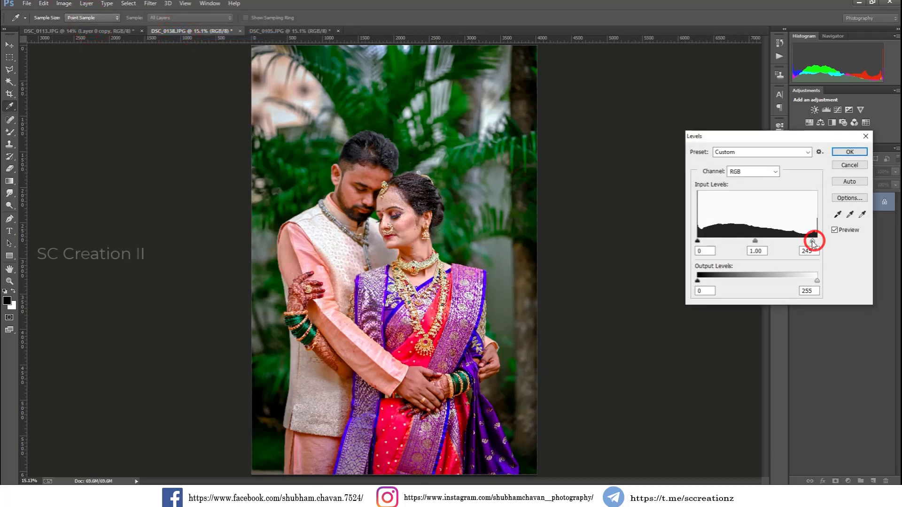
{"action": "left_click", "coordinate": [813, 242]}
{"action": "left_click", "coordinate": [843, 153]}
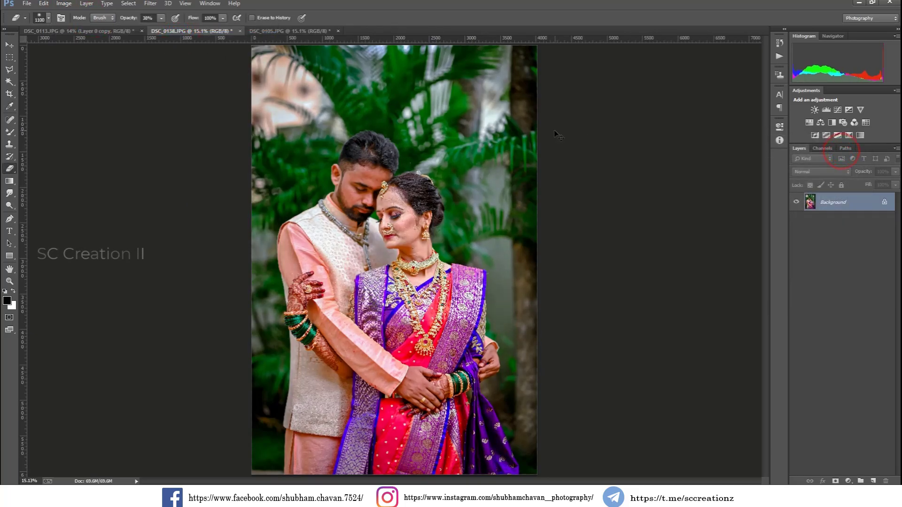
Step: Back on DSC_0113, add a Selective Color adjustment layer
{"action": "left_click", "coordinate": [8, 45]}
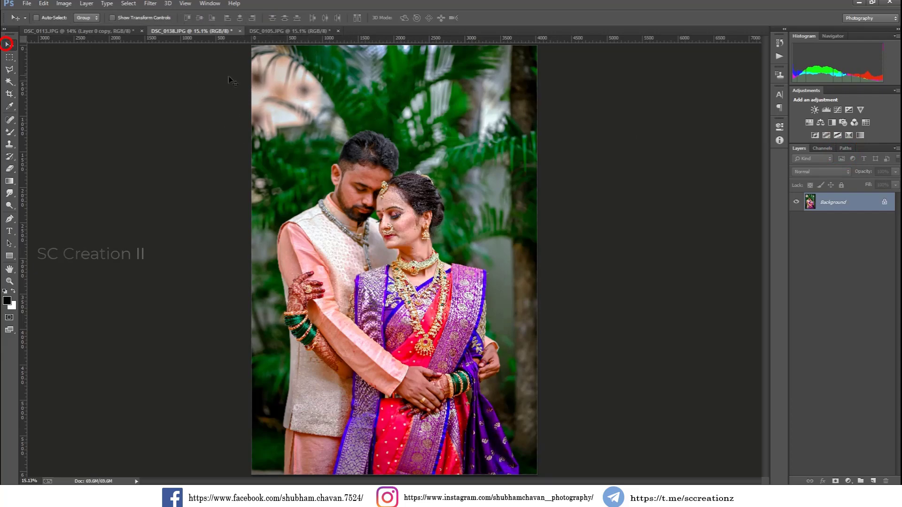
{"action": "left_click", "coordinate": [103, 31]}
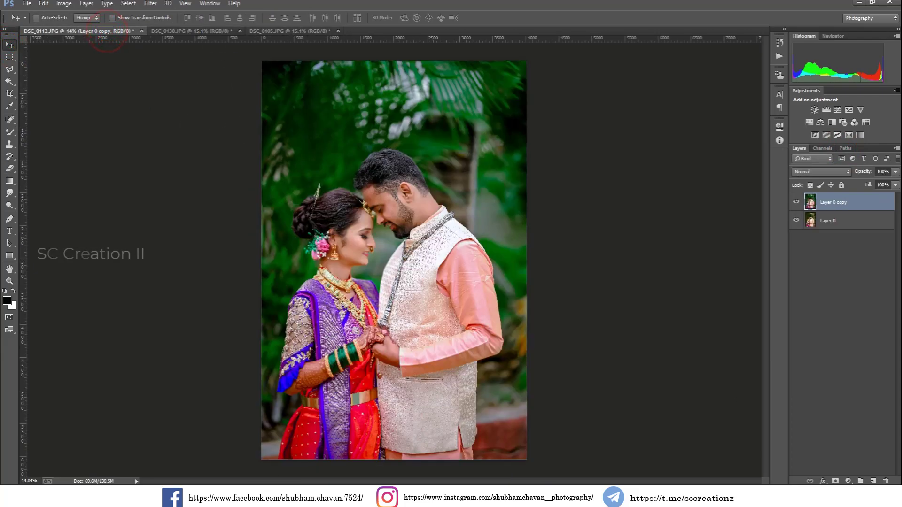
{"action": "left_click", "coordinate": [847, 482]}
{"action": "left_click", "coordinate": [841, 472]}
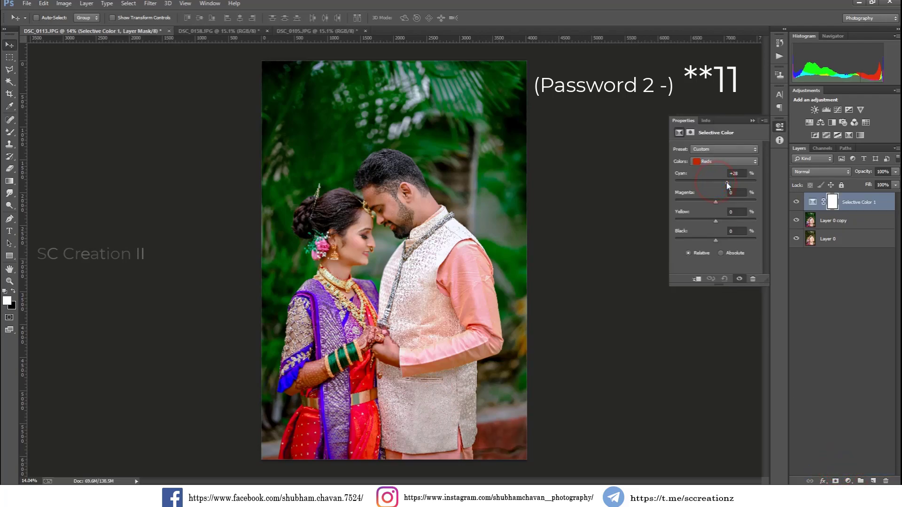
{"action": "left_click", "coordinate": [752, 120]}
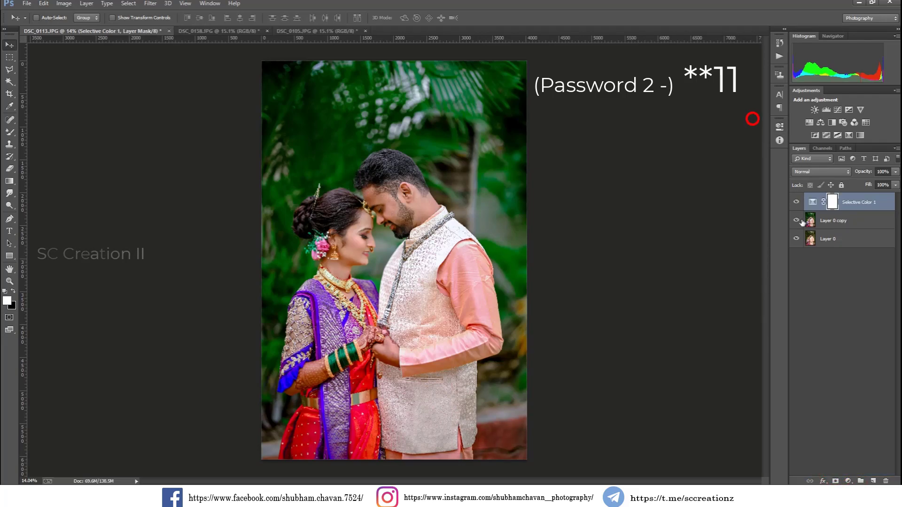
Step: Compare Selective Color 1 on and off, then merge it down into Layer 0 copy
{"action": "left_click", "coordinate": [796, 203]}
{"action": "left_click", "coordinate": [796, 203]}
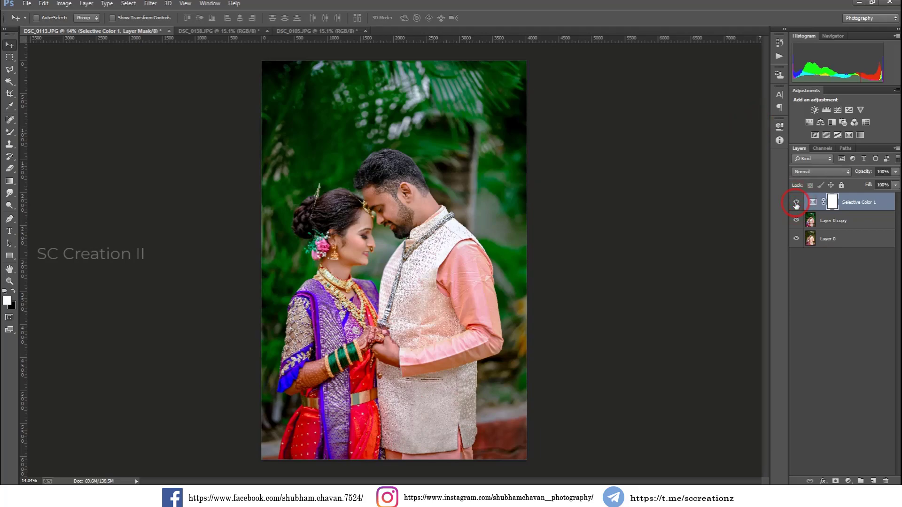
{"action": "scroll", "coordinate": [398, 229], "scroll_direction": "up", "scroll_amount": 5}
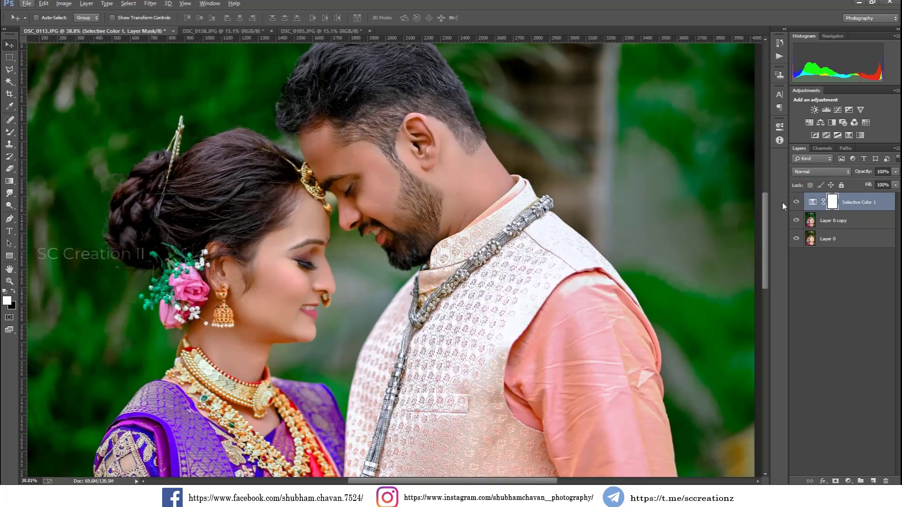
{"action": "left_click", "coordinate": [792, 202]}
{"action": "left_click", "coordinate": [795, 202]}
{"action": "scroll", "coordinate": [553, 224], "scroll_direction": "down", "scroll_amount": 2}
{"action": "scroll", "coordinate": [554, 224], "scroll_direction": "down", "scroll_amount": 2}
{"action": "scroll", "coordinate": [553, 224], "scroll_direction": "down", "scroll_amount": 1}
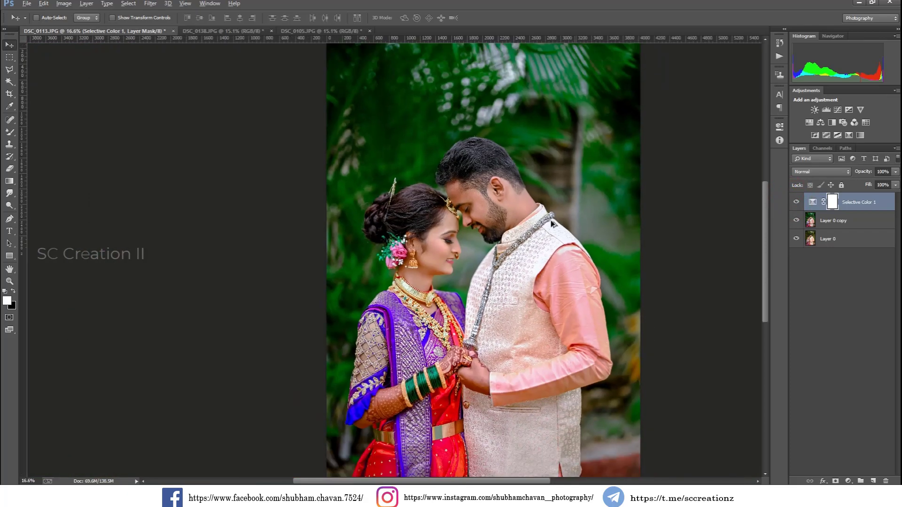
{"action": "scroll", "coordinate": [554, 224], "scroll_direction": "down", "scroll_amount": 1}
{"action": "right_click", "coordinate": [870, 203]}
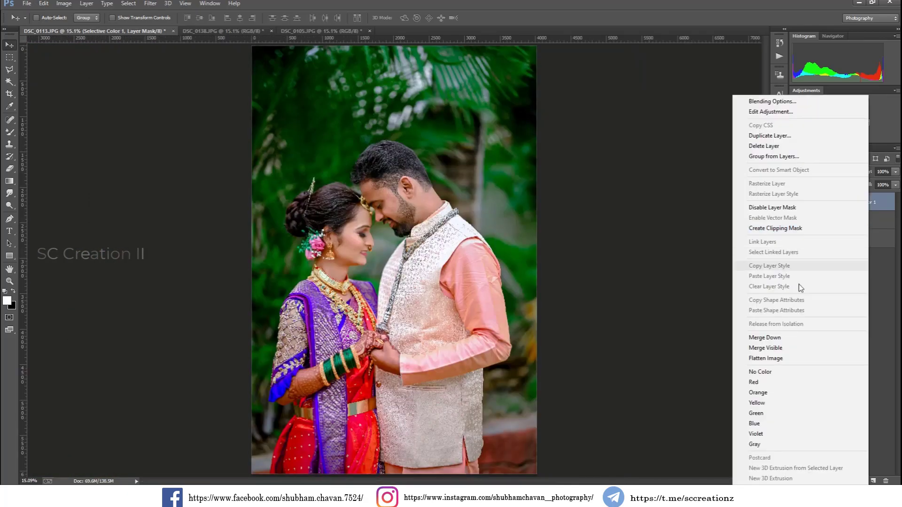
{"action": "left_click", "coordinate": [787, 336]}
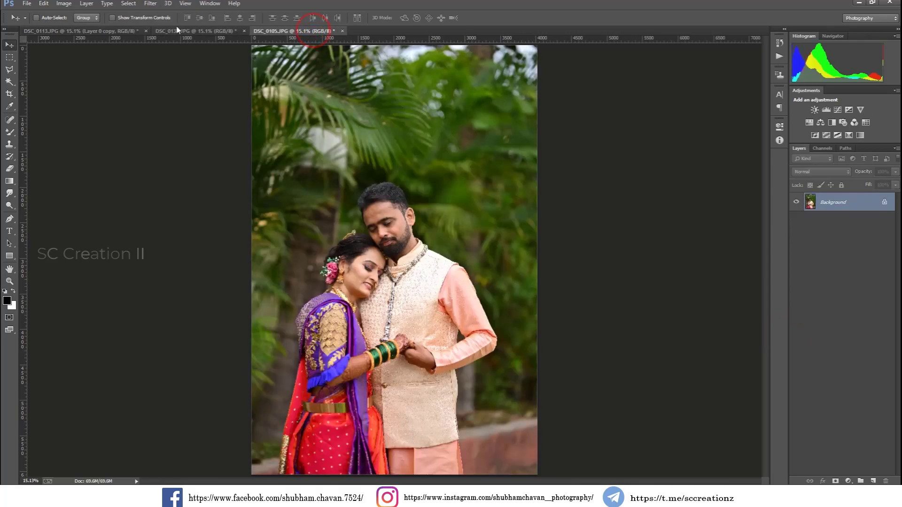
Step: Apply a Levels correction to the DSC_0105 portrait
{"action": "left_click", "coordinate": [62, 6]}
{"action": "left_click", "coordinate": [90, 28]}
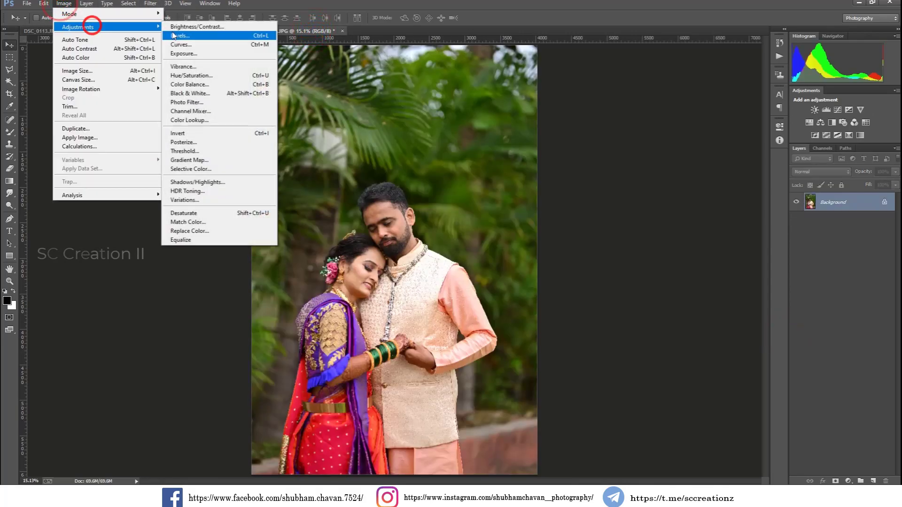
{"action": "left_click", "coordinate": [173, 34]}
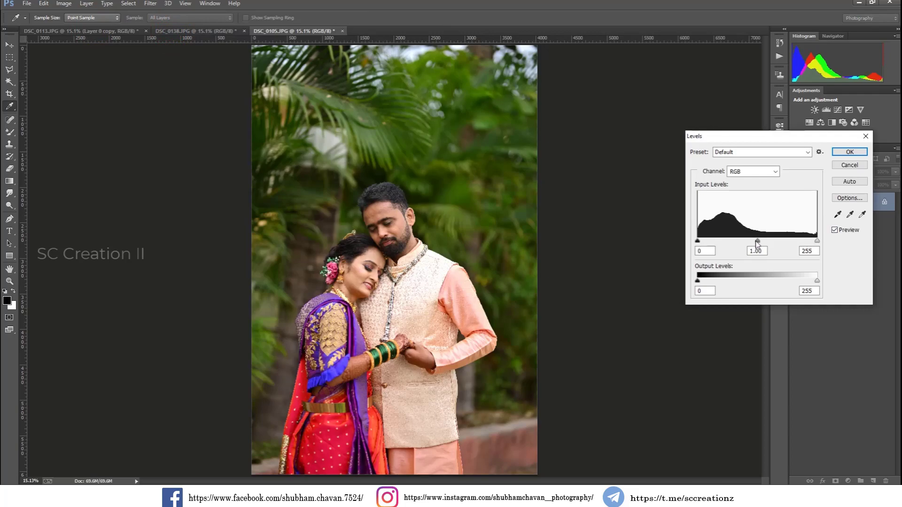
{"action": "left_click", "coordinate": [850, 152]}
{"action": "key", "text": "v"}
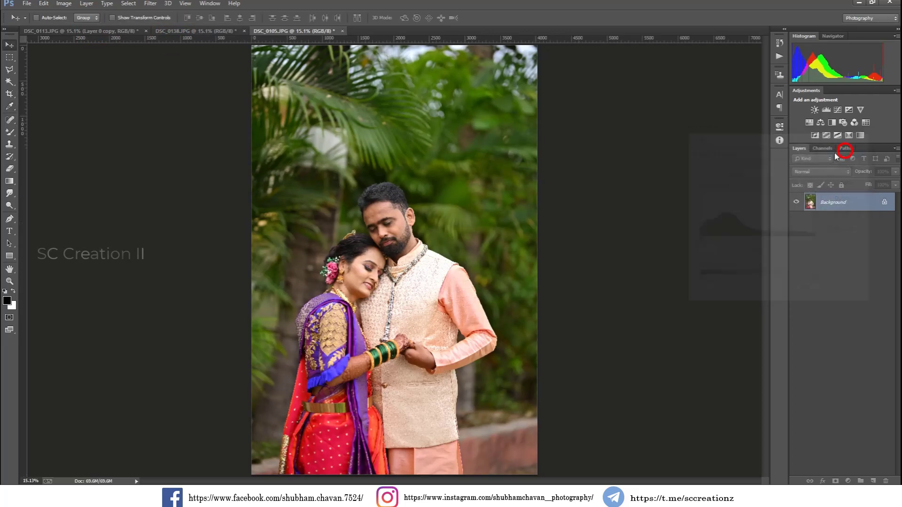
Step: Reapply the last Camera Raw grade to the Background layer and zoom into the faces
{"action": "left_click", "coordinate": [151, 3]}
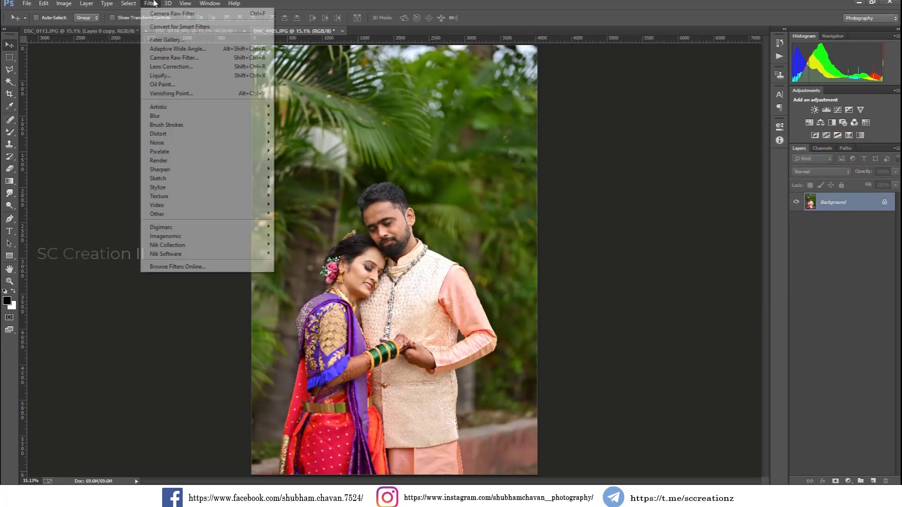
{"action": "left_click", "coordinate": [195, 14]}
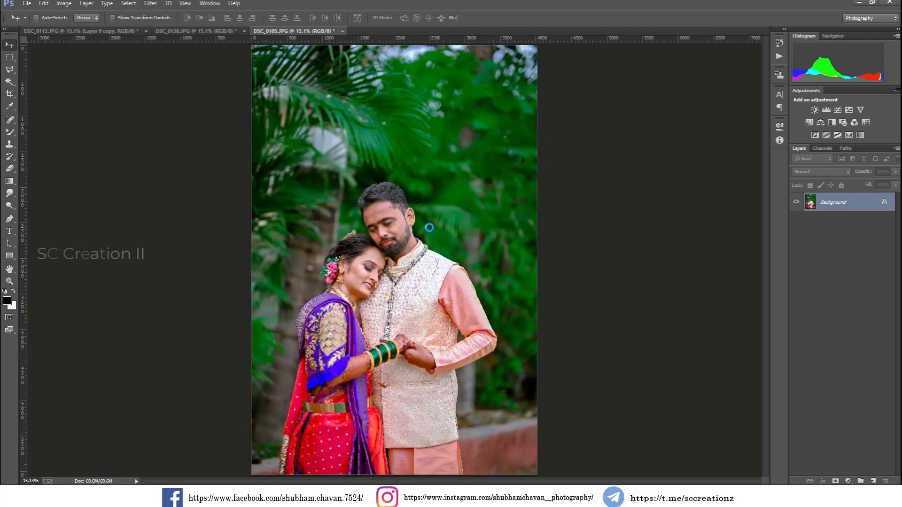
{"action": "scroll", "coordinate": [407, 220], "scroll_direction": "up", "scroll_amount": 2}
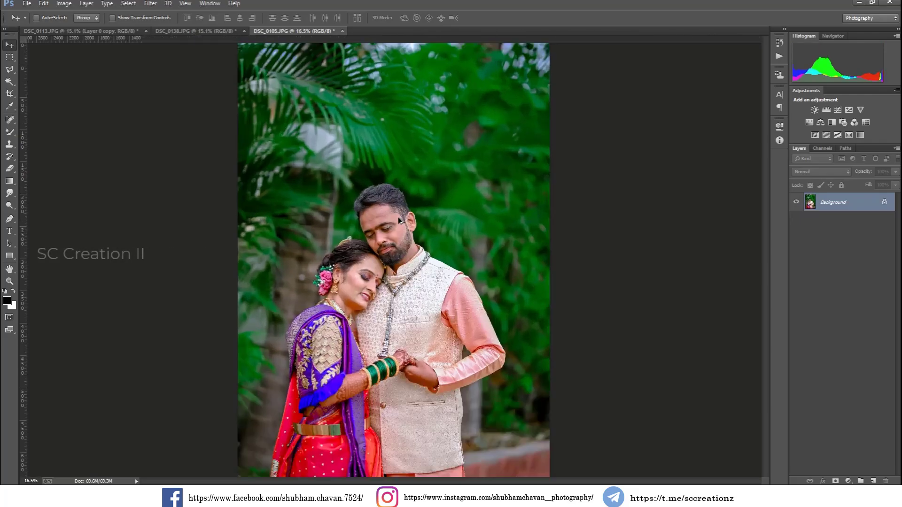
{"action": "scroll", "coordinate": [404, 221], "scroll_direction": "up", "scroll_amount": 2}
{"action": "scroll", "coordinate": [400, 221], "scroll_direction": "up", "scroll_amount": 2}
Step: Undo the grade, duplicate Background as Background copy, and apply Camera Raw to it
{"action": "key", "text": "ctrl+z"}
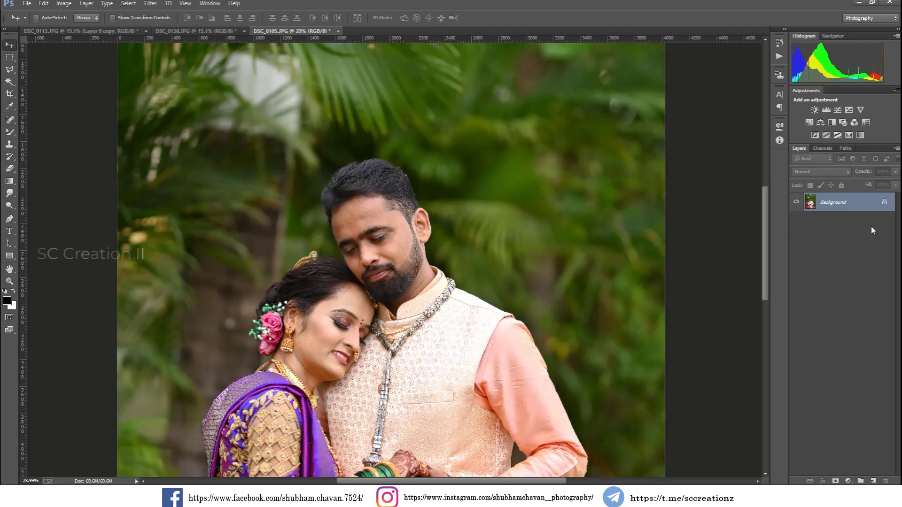
{"action": "right_click", "coordinate": [843, 202]}
{"action": "left_click", "coordinate": [822, 220]}
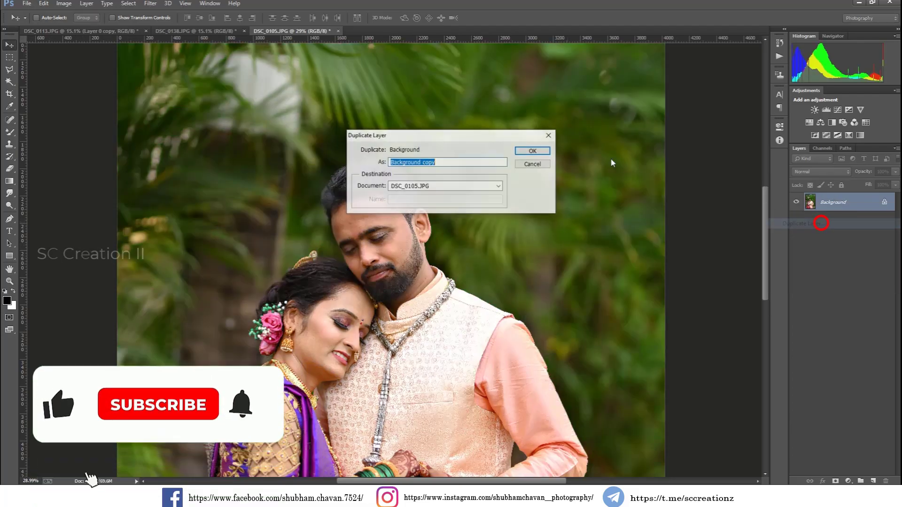
{"action": "left_click", "coordinate": [528, 149]}
{"action": "left_click", "coordinate": [150, 3]}
{"action": "left_click", "coordinate": [174, 17]}
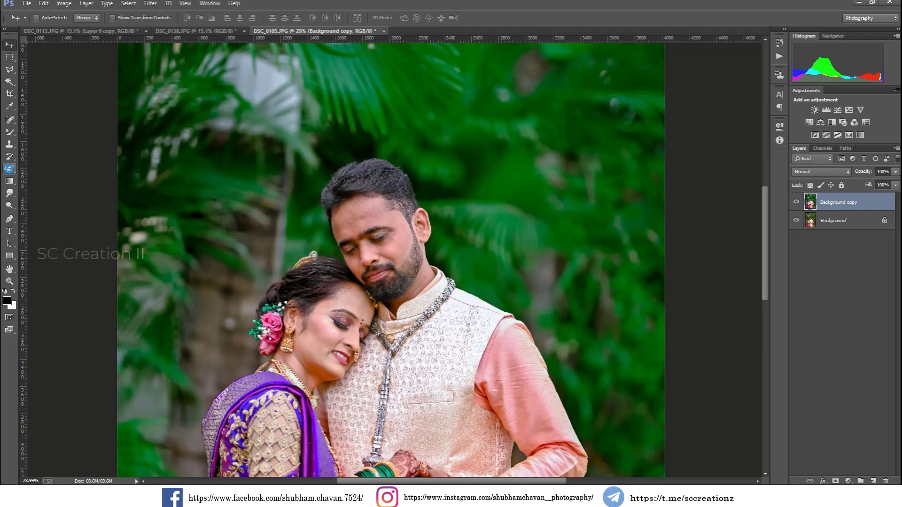
Step: Erase the grade over the couple's faces and the man's hair with a size-454, 38% eraser
{"action": "left_click", "coordinate": [9, 169]}
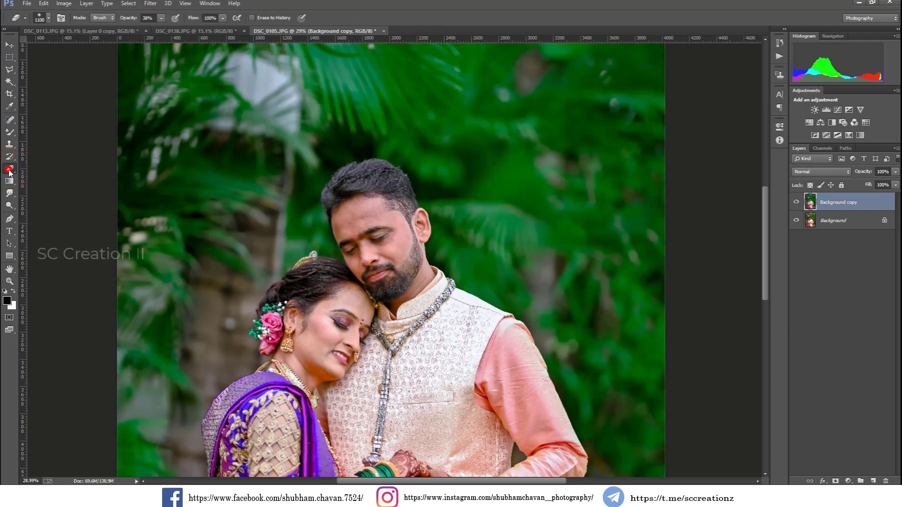
{"action": "right_click", "coordinate": [5, 173]}
{"action": "left_click", "coordinate": [41, 167]}
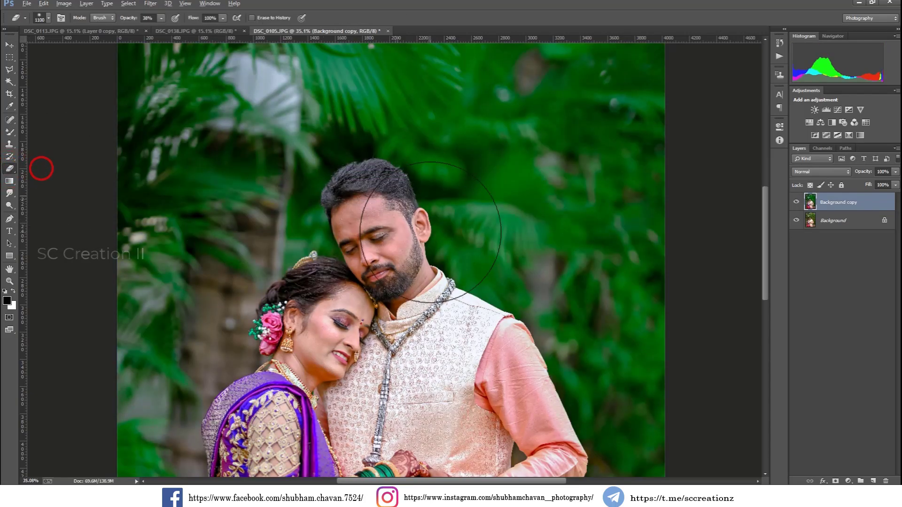
{"action": "scroll", "coordinate": [428, 160], "scroll_direction": "up", "scroll_amount": 2}
{"action": "right_click", "coordinate": [407, 244]}
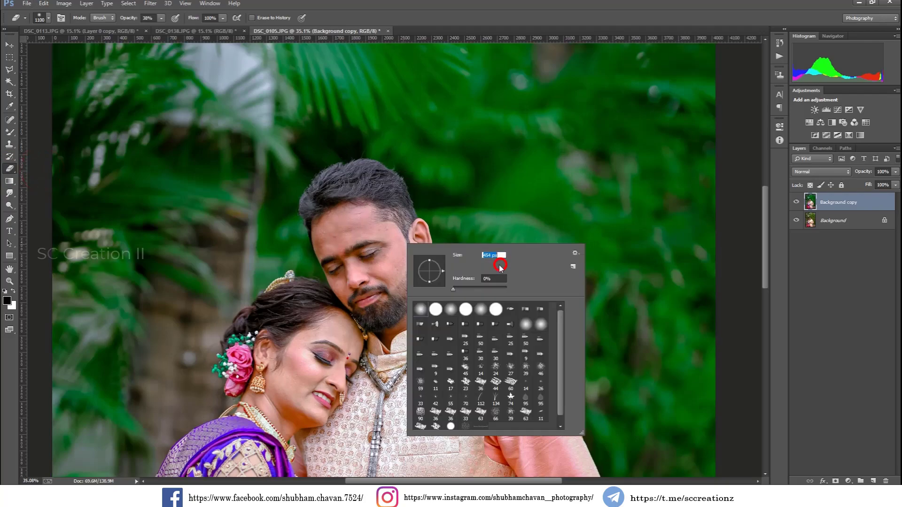
{"action": "left_click", "coordinate": [130, 18]}
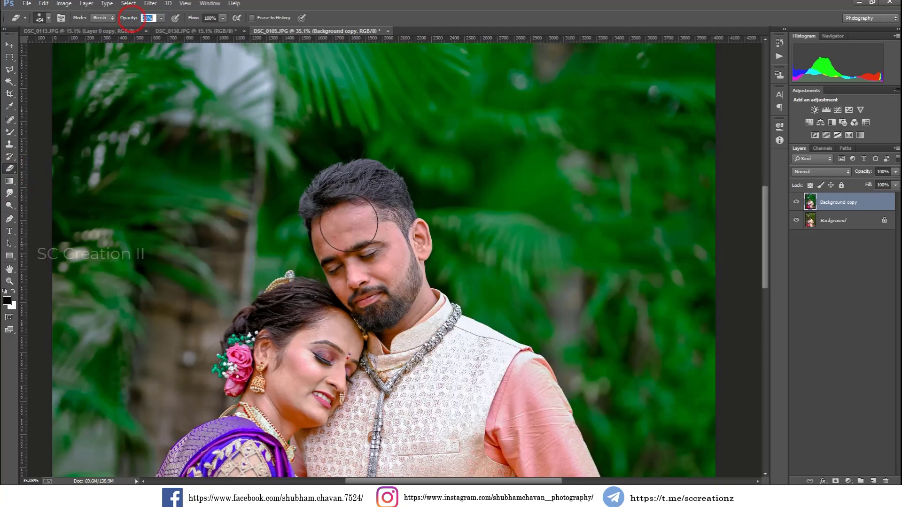
{"action": "type", "text": "38"}
{"action": "left_click_drag", "start_coordinate": [346, 209], "coordinate": [366, 231]}
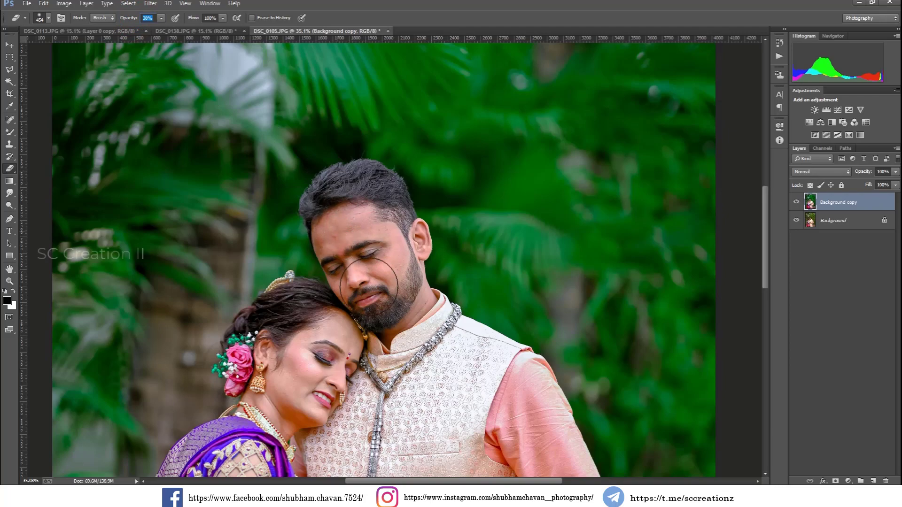
{"action": "left_click_drag", "start_coordinate": [293, 408], "coordinate": [335, 354]}
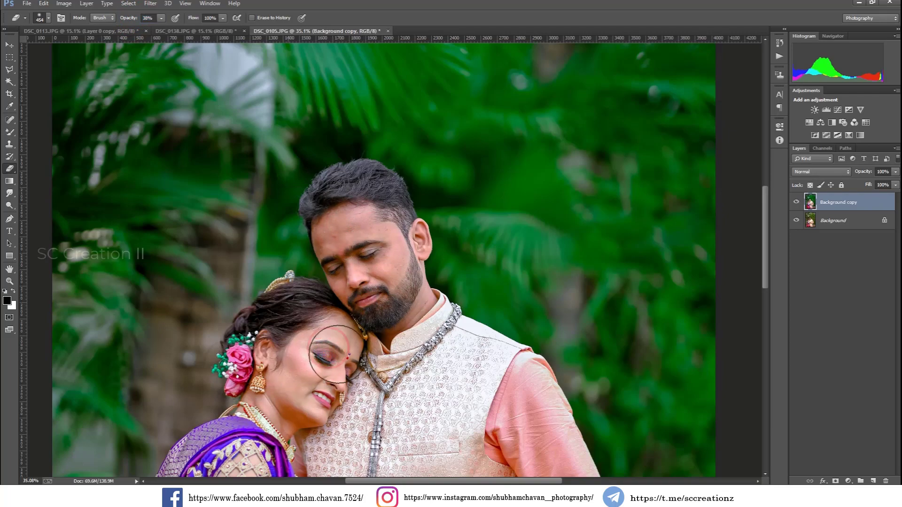
{"action": "key", "text": "ctrl+0"}
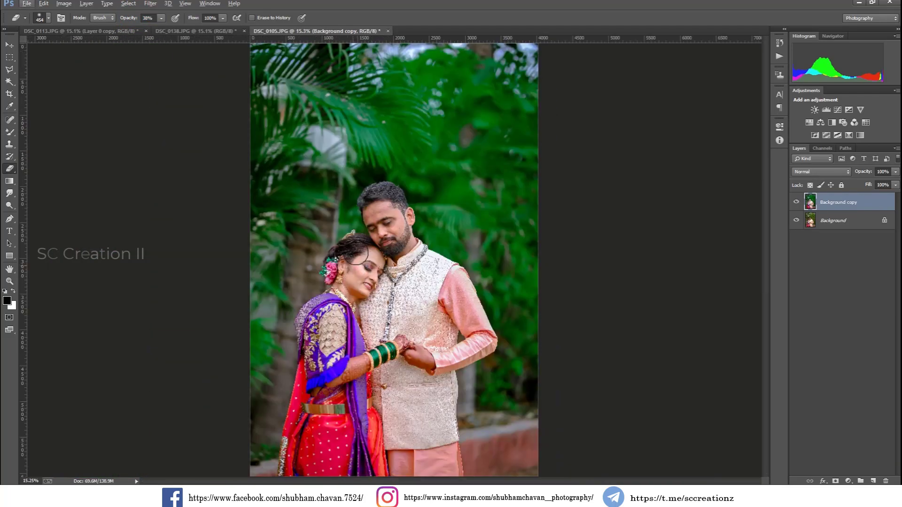
{"action": "left_click_drag", "start_coordinate": [392, 192], "coordinate": [385, 193]}
Step: Toggle Background copy to compare with the original, then return to DSC_0113 with the Move tool
{"action": "left_click", "coordinate": [795, 203]}
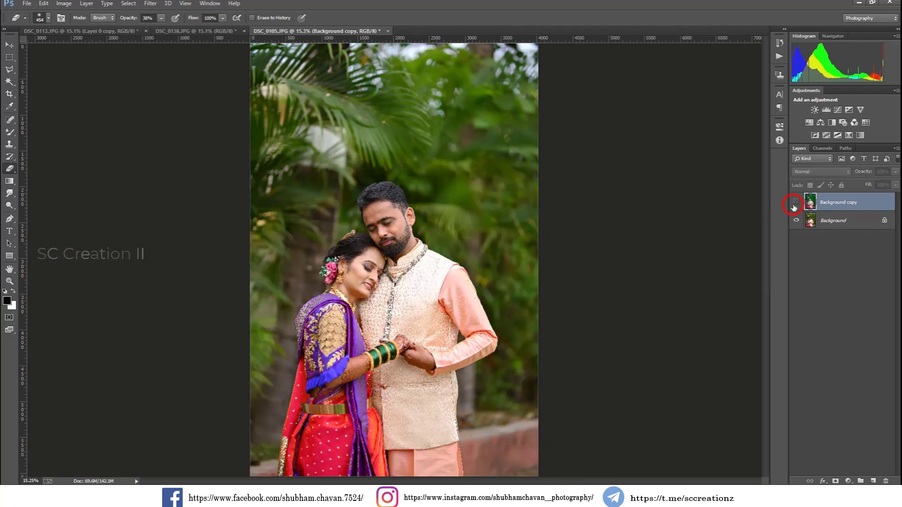
{"action": "left_click", "coordinate": [795, 203]}
{"action": "left_click", "coordinate": [203, 34]}
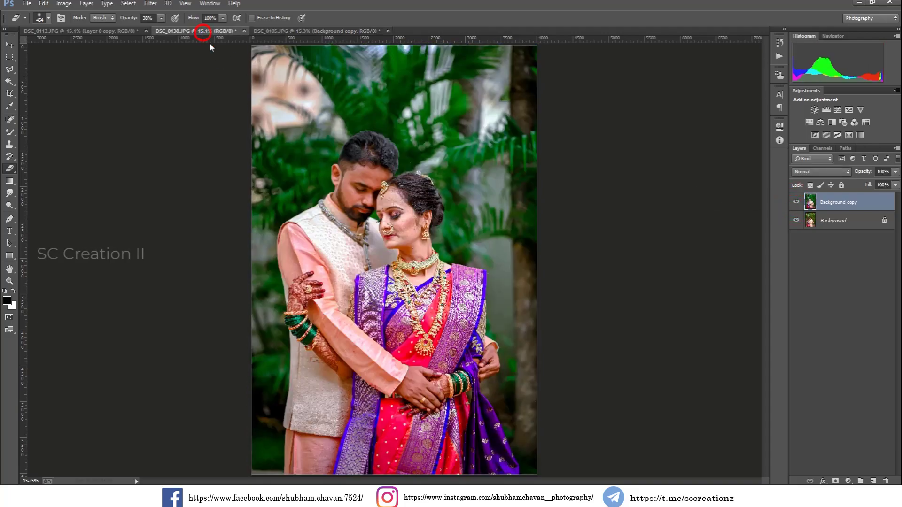
{"action": "left_click", "coordinate": [80, 32]}
{"action": "left_click", "coordinate": [10, 45]}
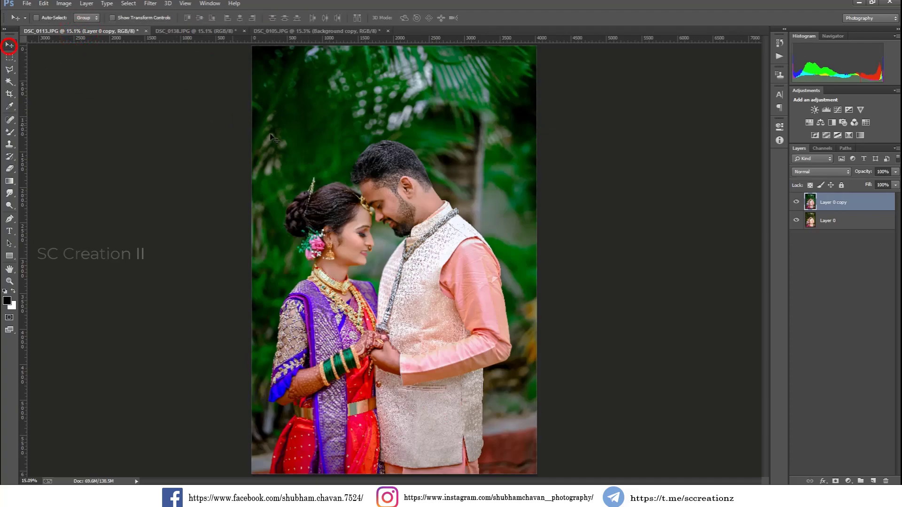